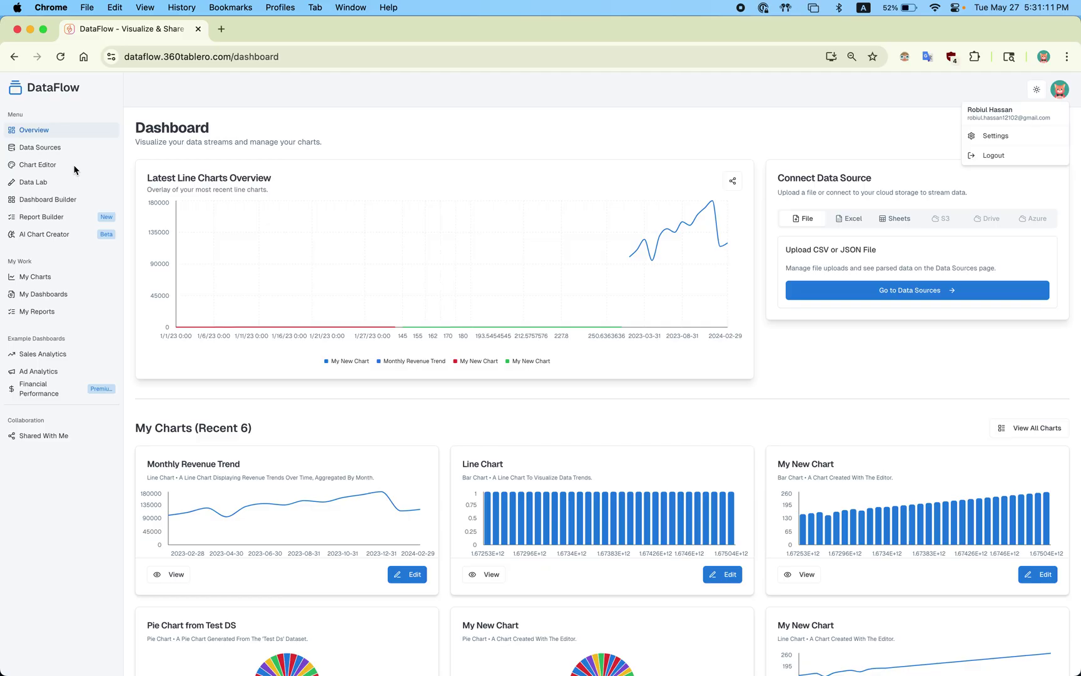
Sign out of the current account and return to the public landing page
click(69, 148)
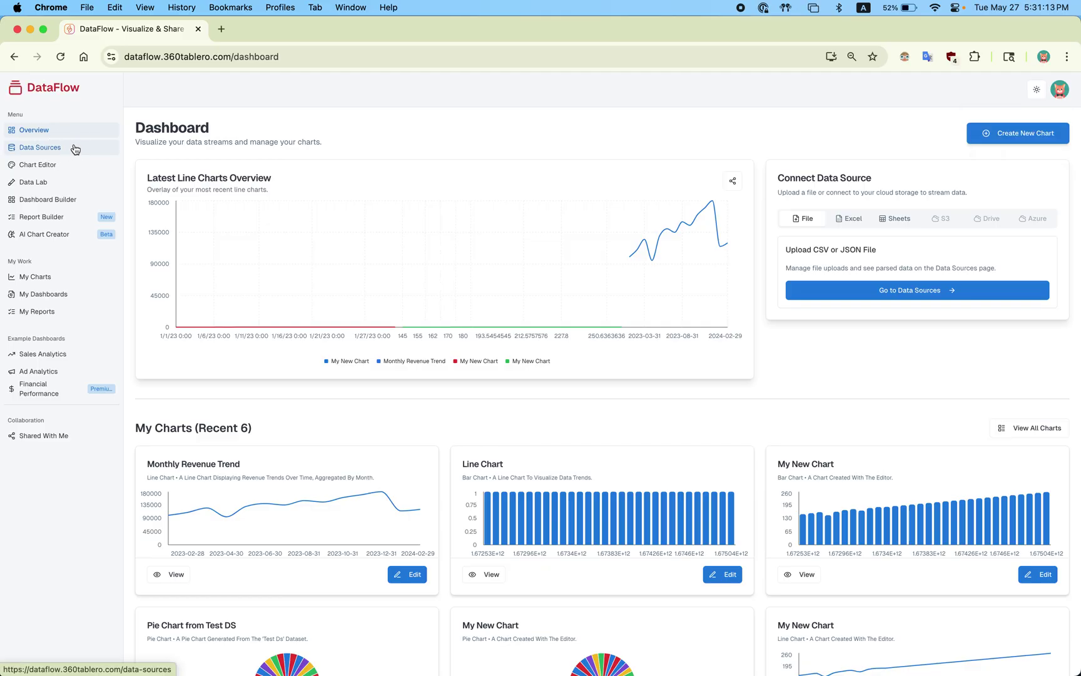
click(1059, 90)
click(981, 160)
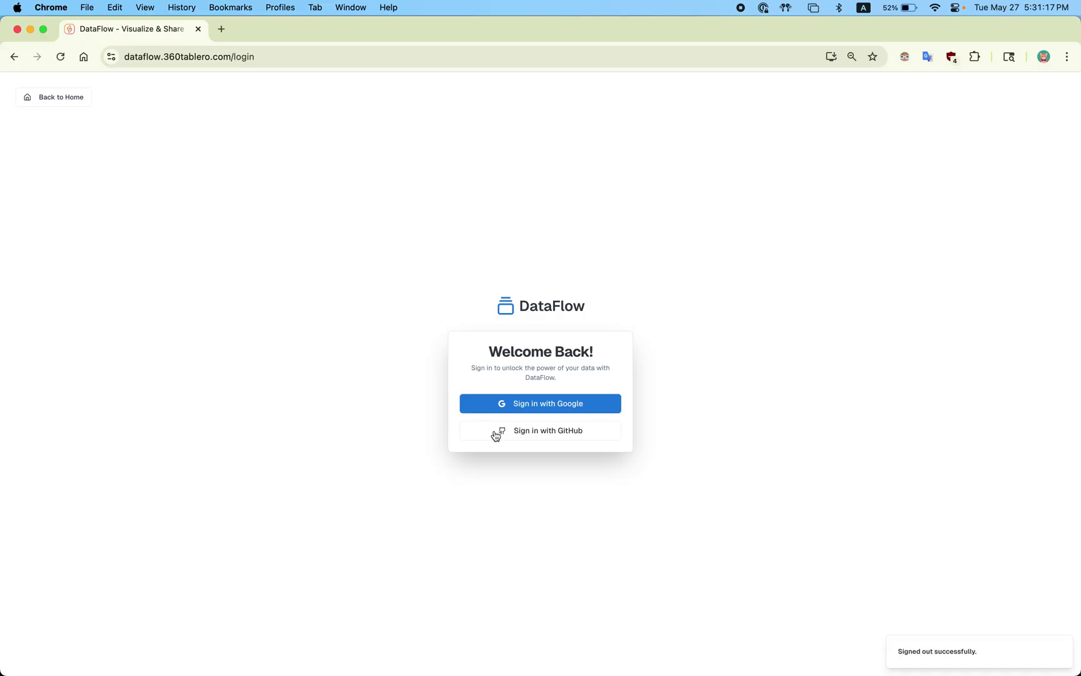
click(51, 98)
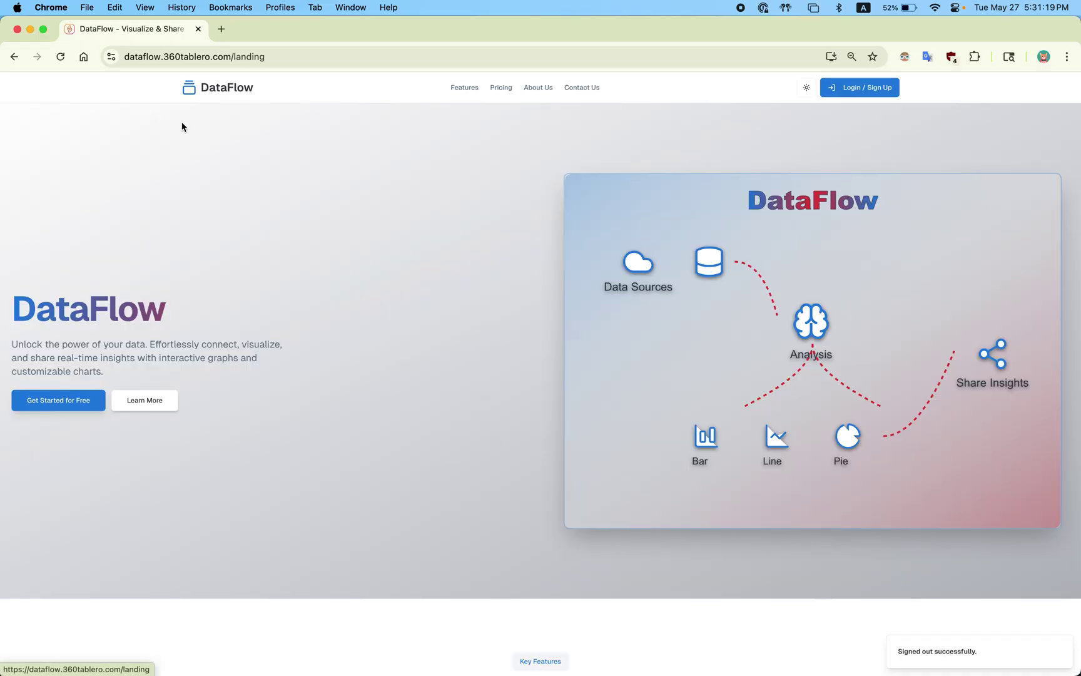
Look through the landing page from the hero section down to the footer and back
scroll(374, 239, down, 1)
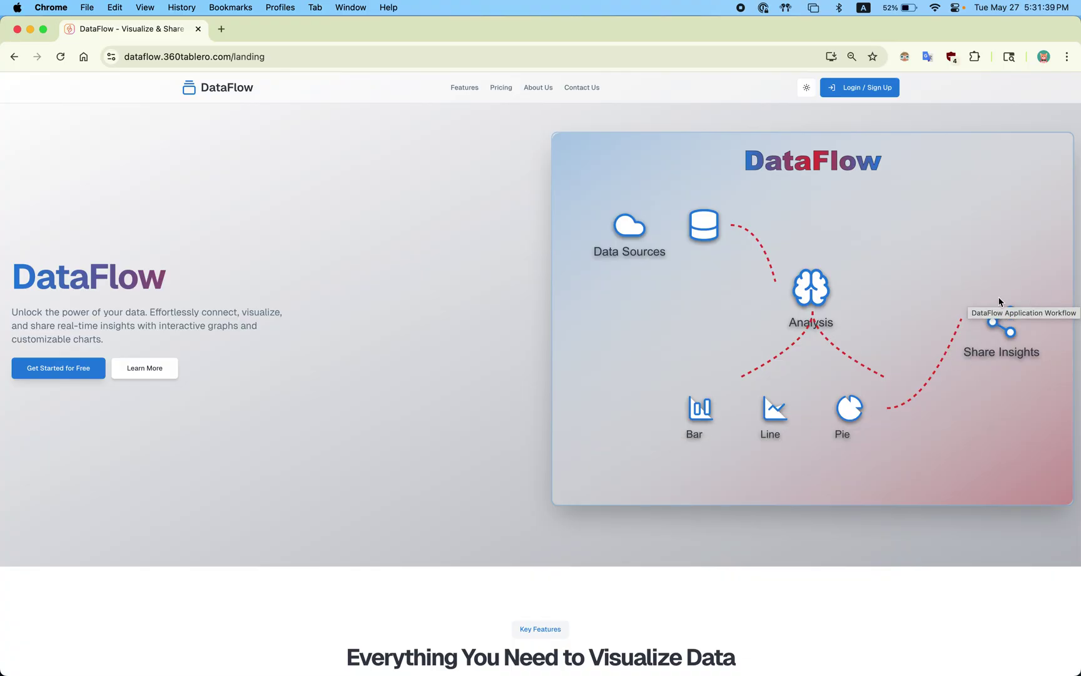
scroll(648, 339, down, 15)
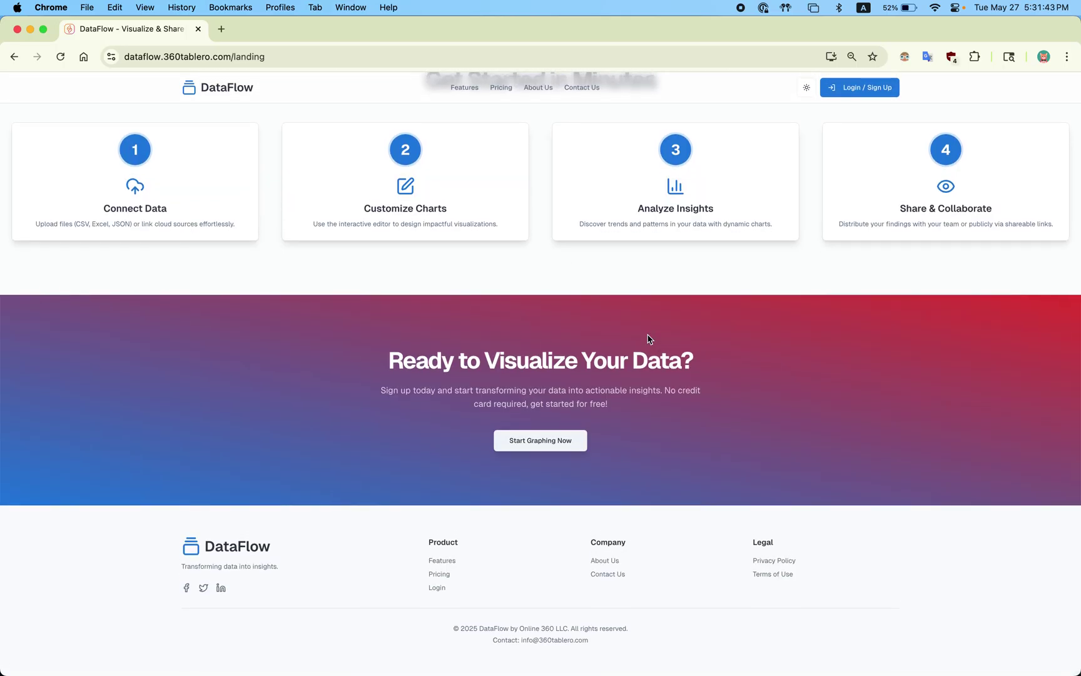
scroll(647, 338, up, 20)
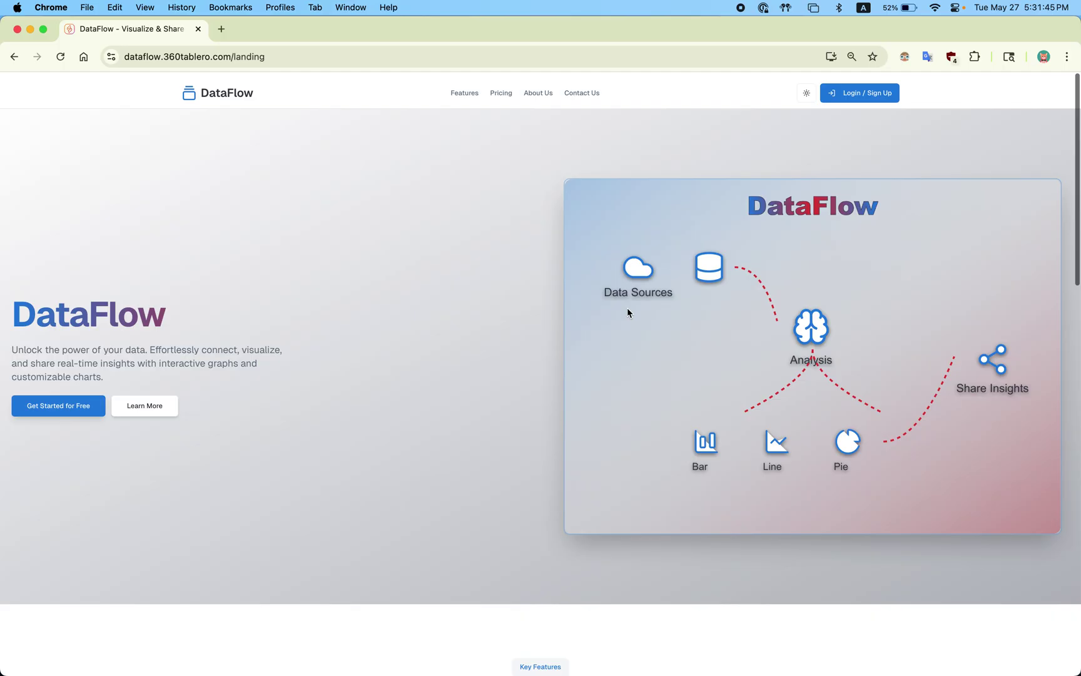
View the pricing plans and the contact page, returning to the landing page after each
click(503, 91)
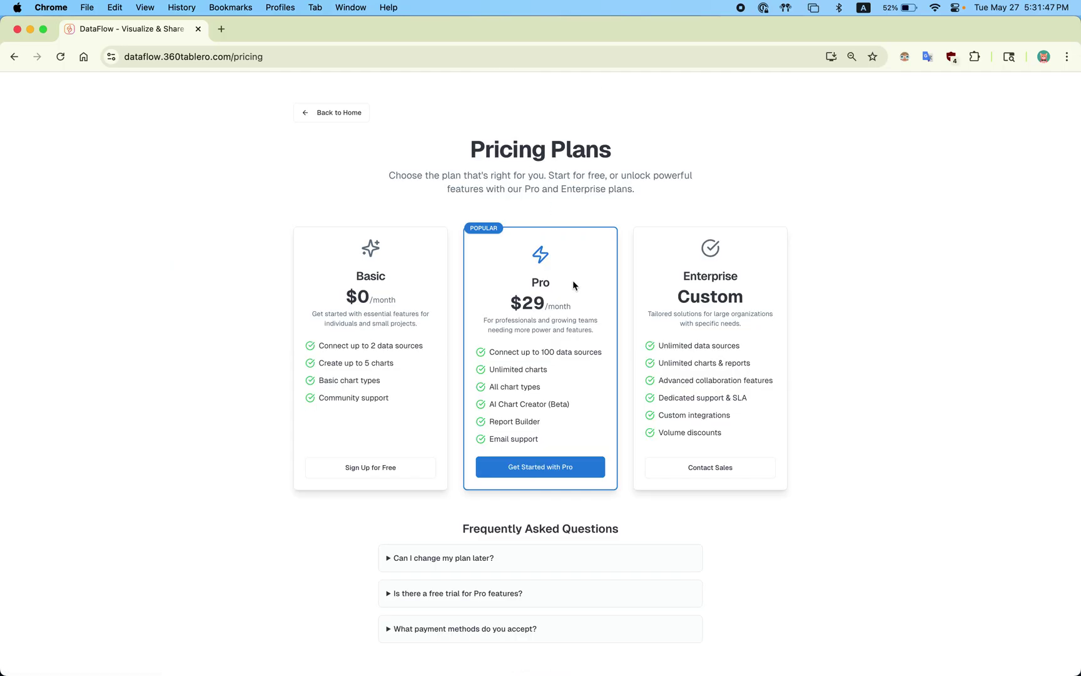
double_click(522, 305)
click(338, 113)
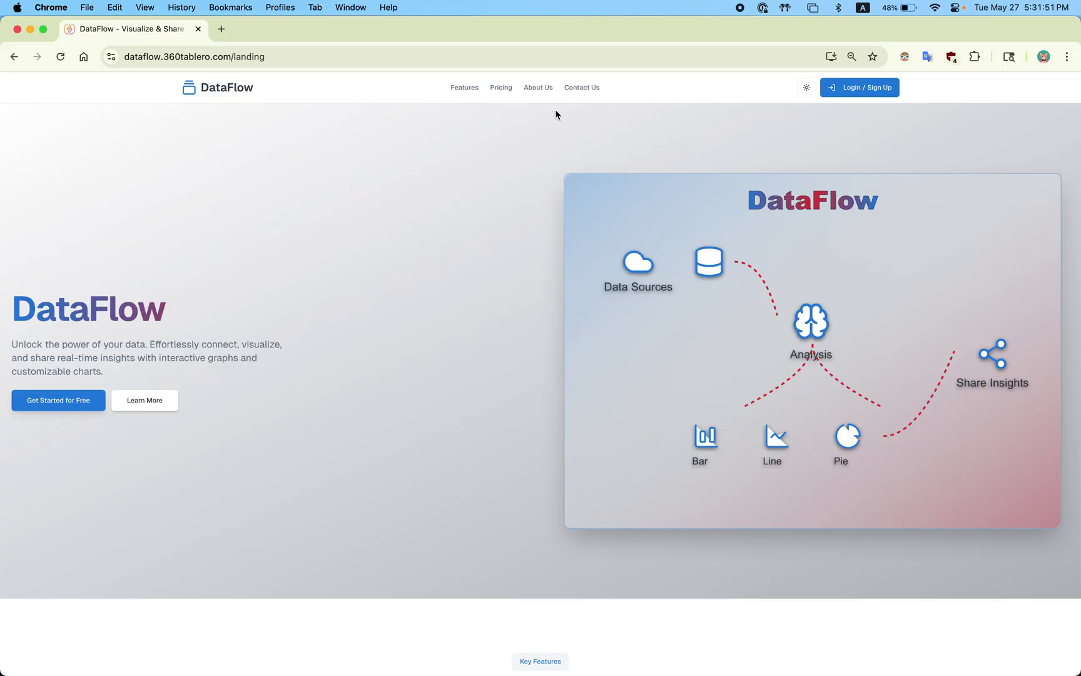
click(576, 93)
click(369, 114)
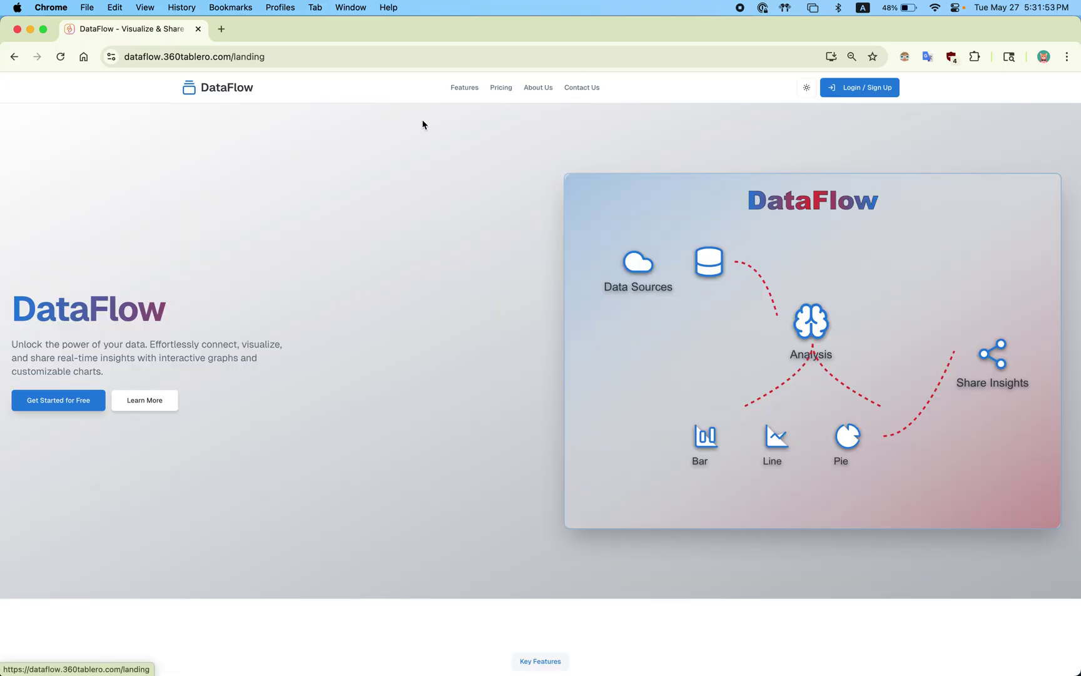
Sign in with the first listed Google account and look over the dashboard overview
click(842, 92)
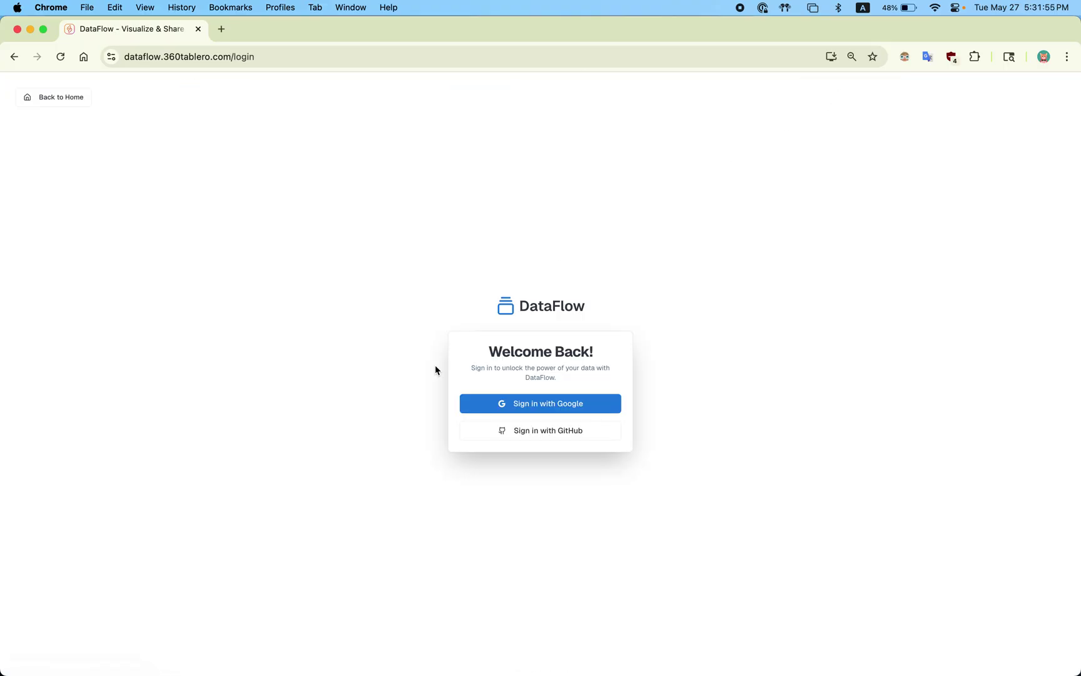
click(576, 403)
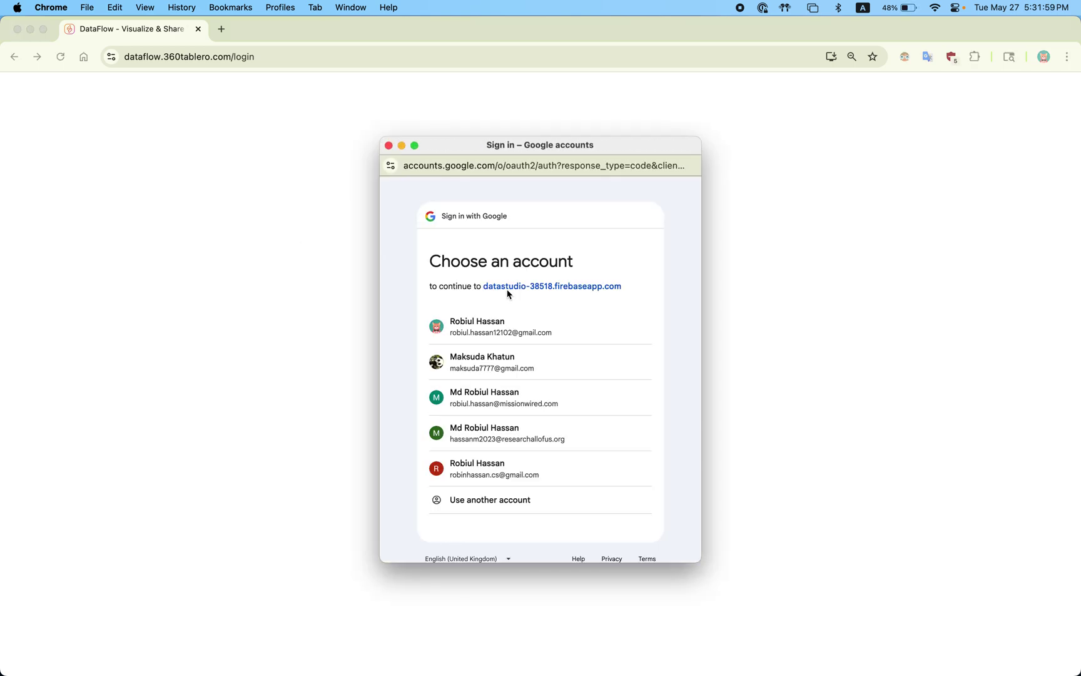
click(498, 328)
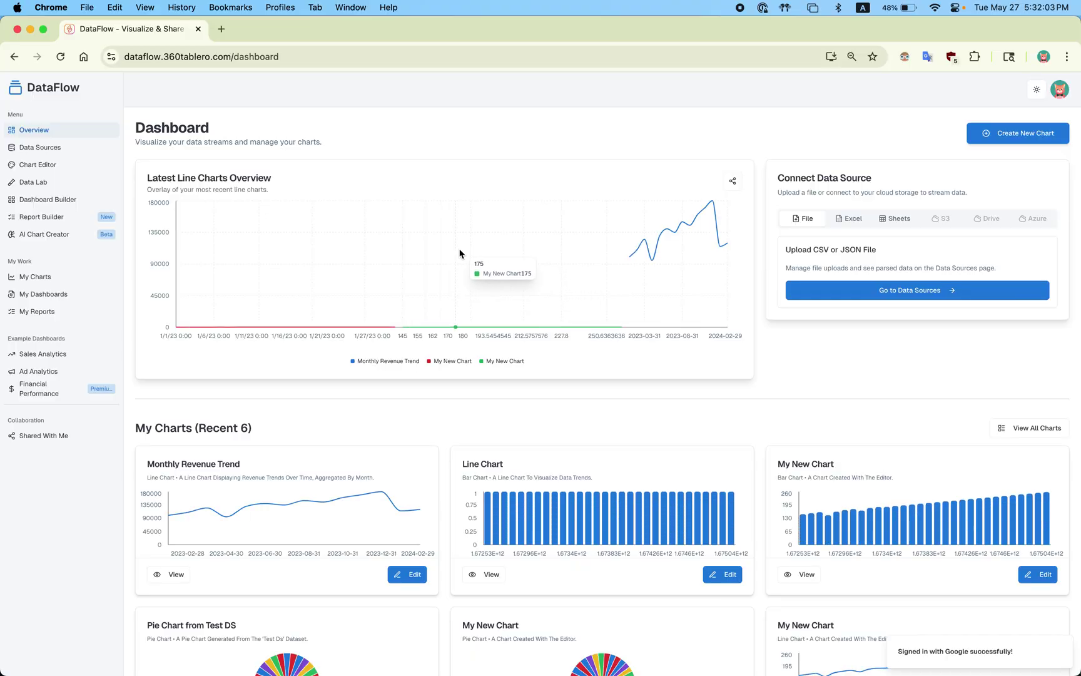
scroll(498, 416, down, 3)
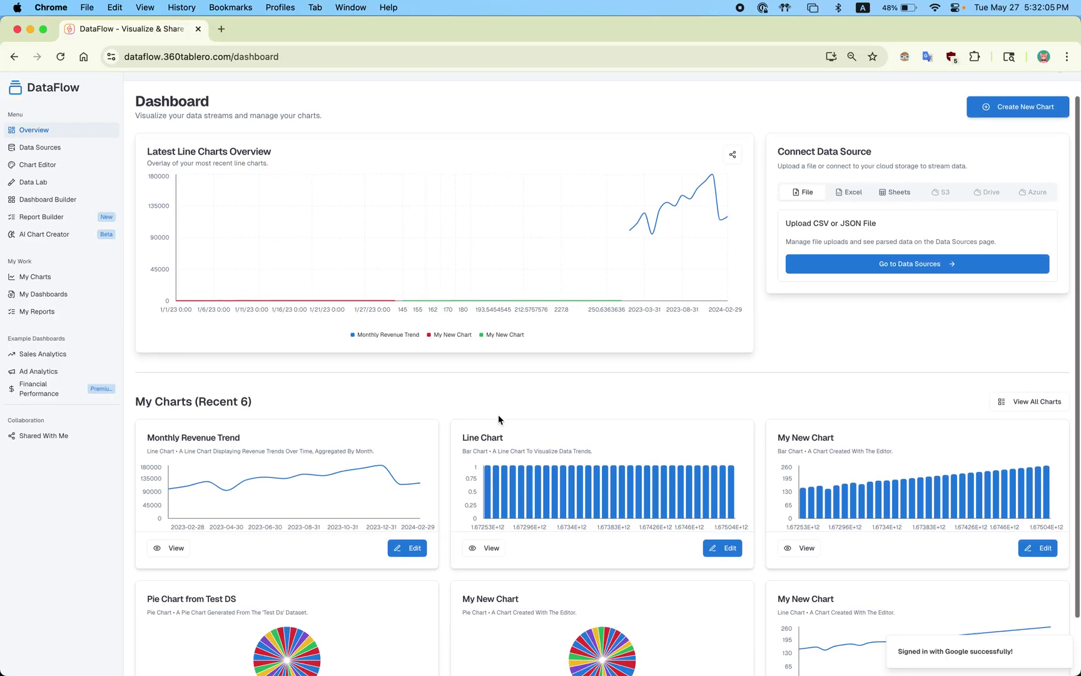
scroll(261, 282, up, 3)
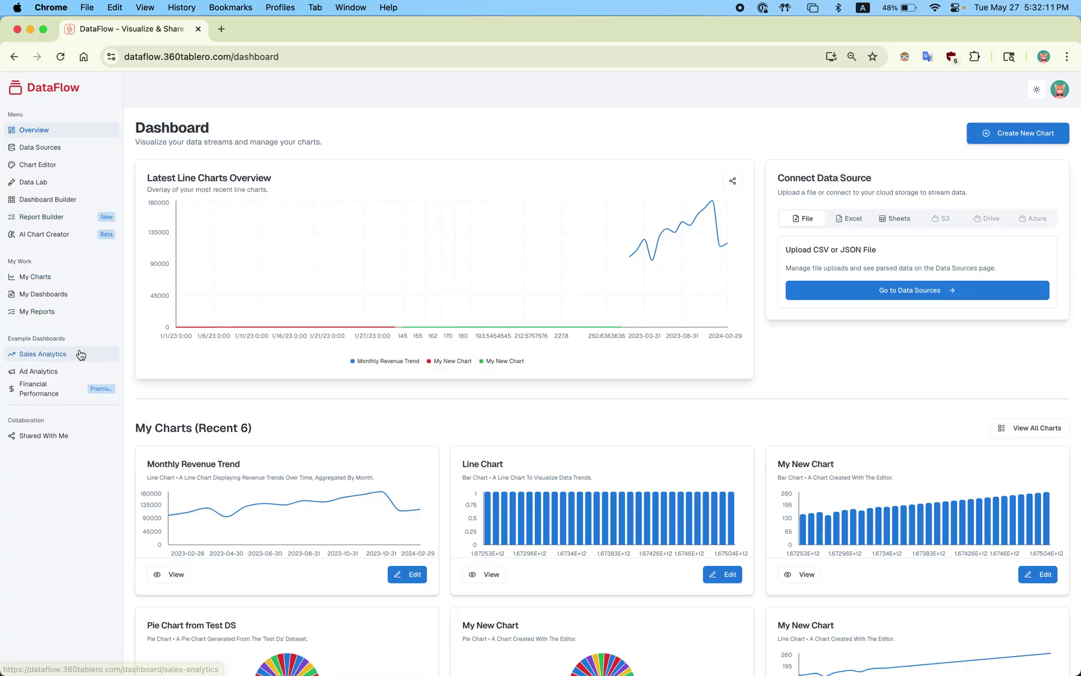
click(61, 236)
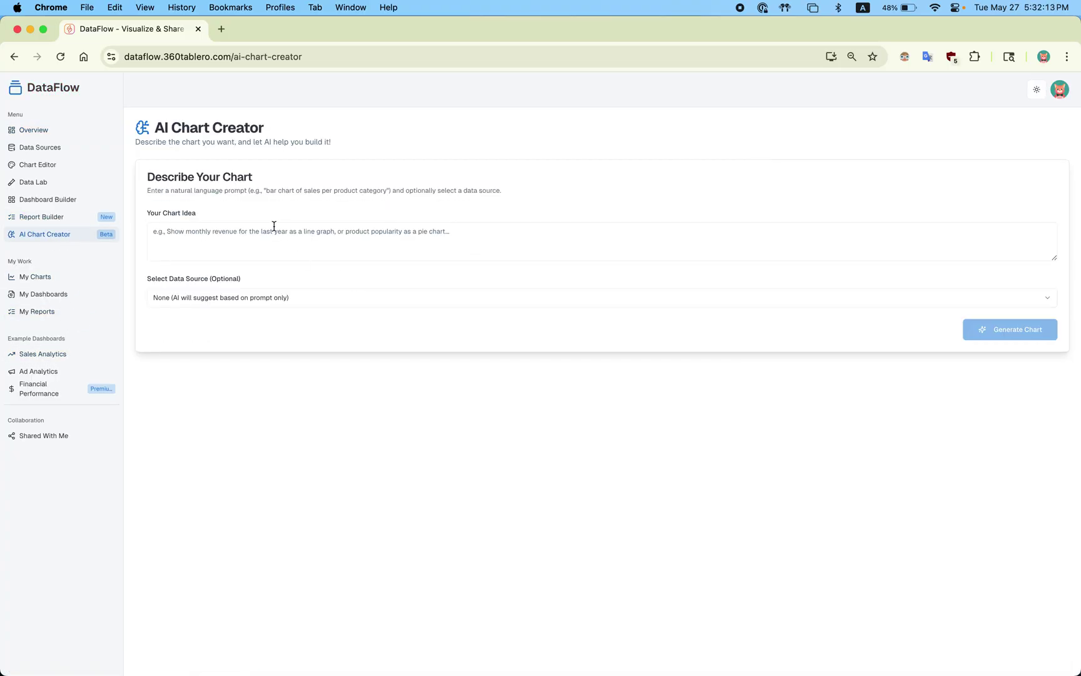
click(244, 299)
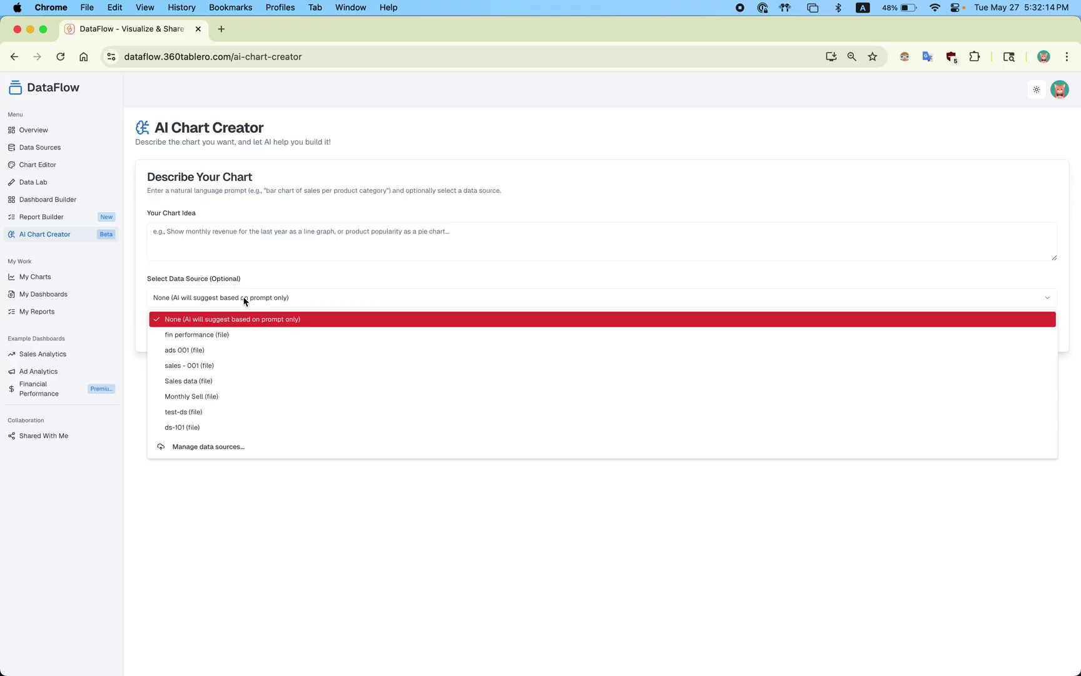
click(249, 338)
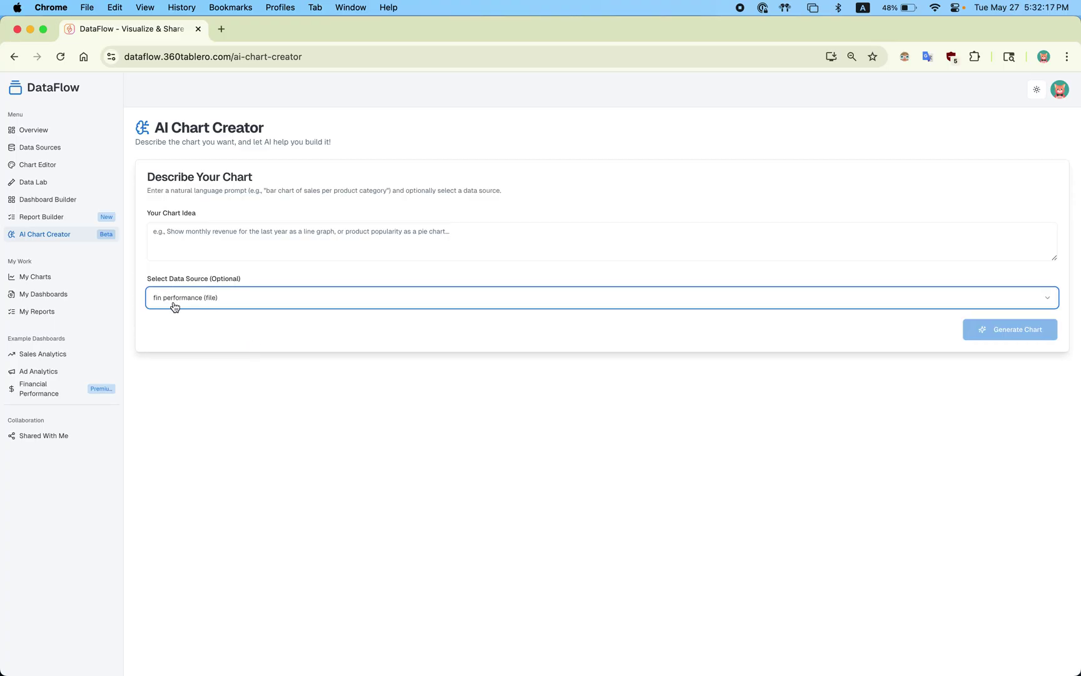
click(230, 240)
text(date vs)
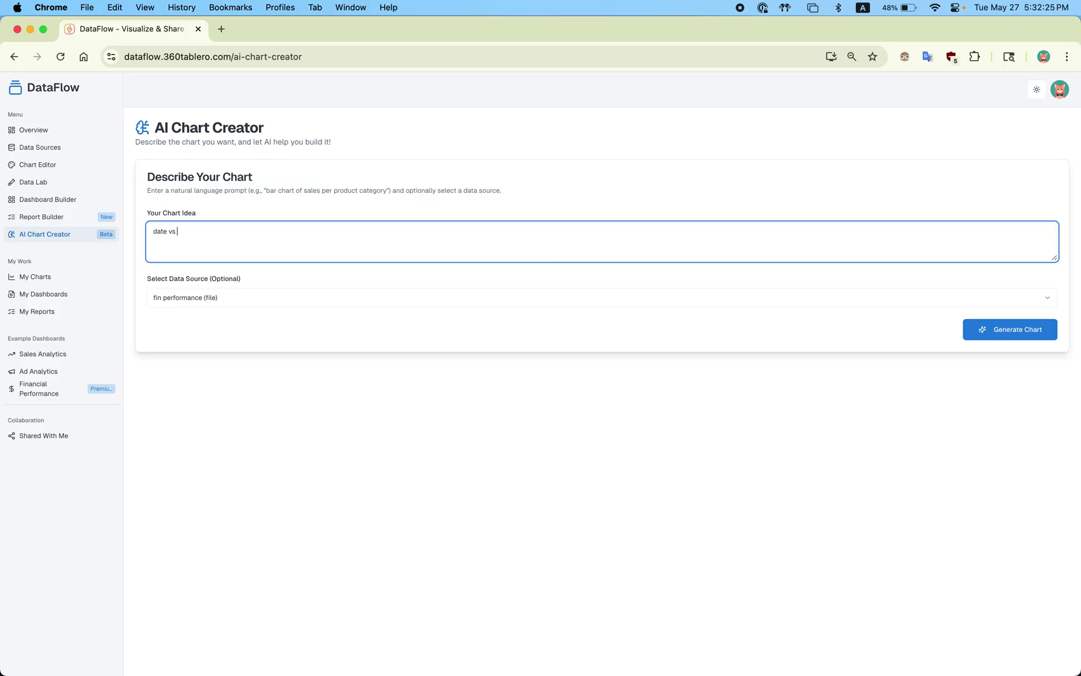
key(super+a)
key(BackSpace)
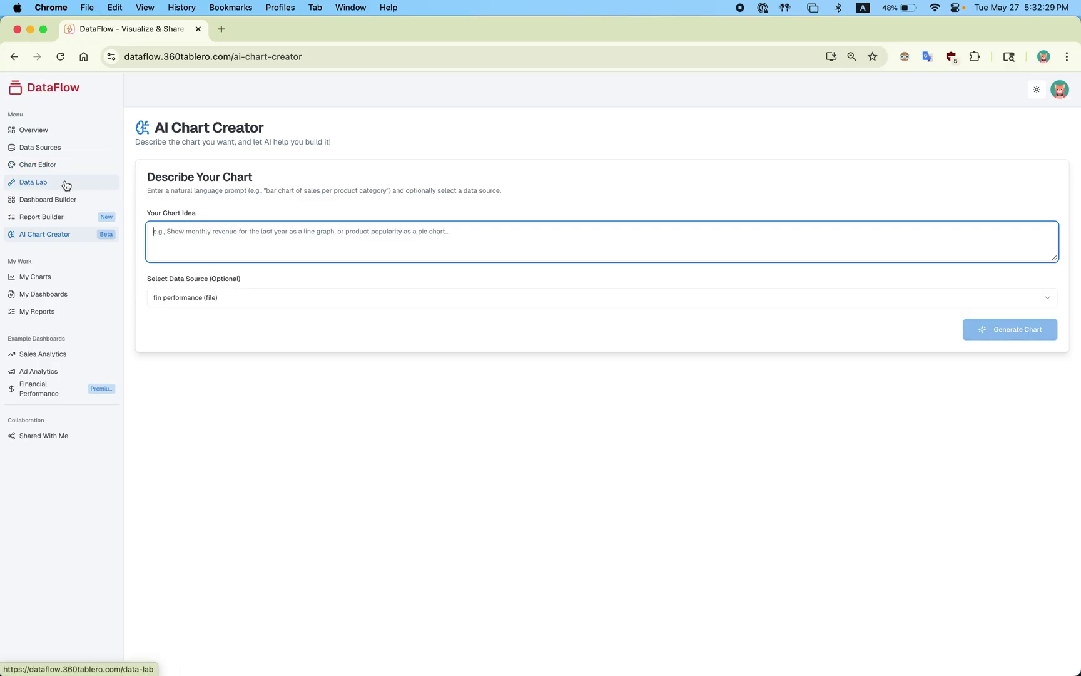
Copy the Gross Profit header name from the fin performance data source
click(65, 150)
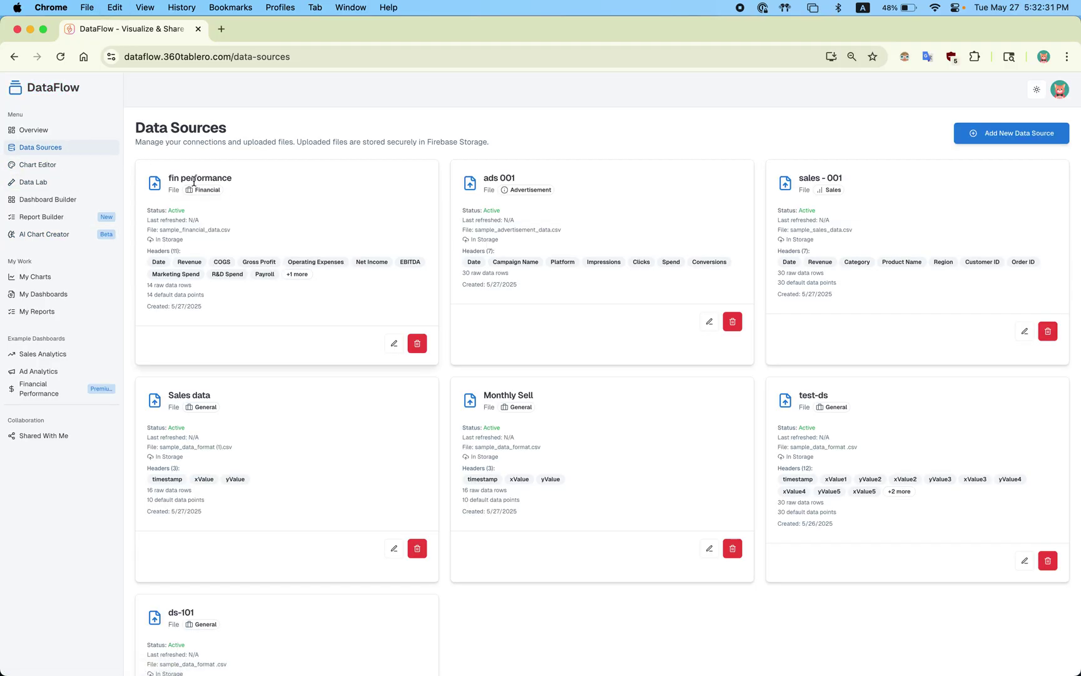
double_click(189, 261)
double_click(159, 262)
double_click(247, 262)
shift+click(272, 262)
key(super+c)
Generate an AI chart from the prompt "date vs Gross Profit" without a data source
click(46, 236)
click(267, 250)
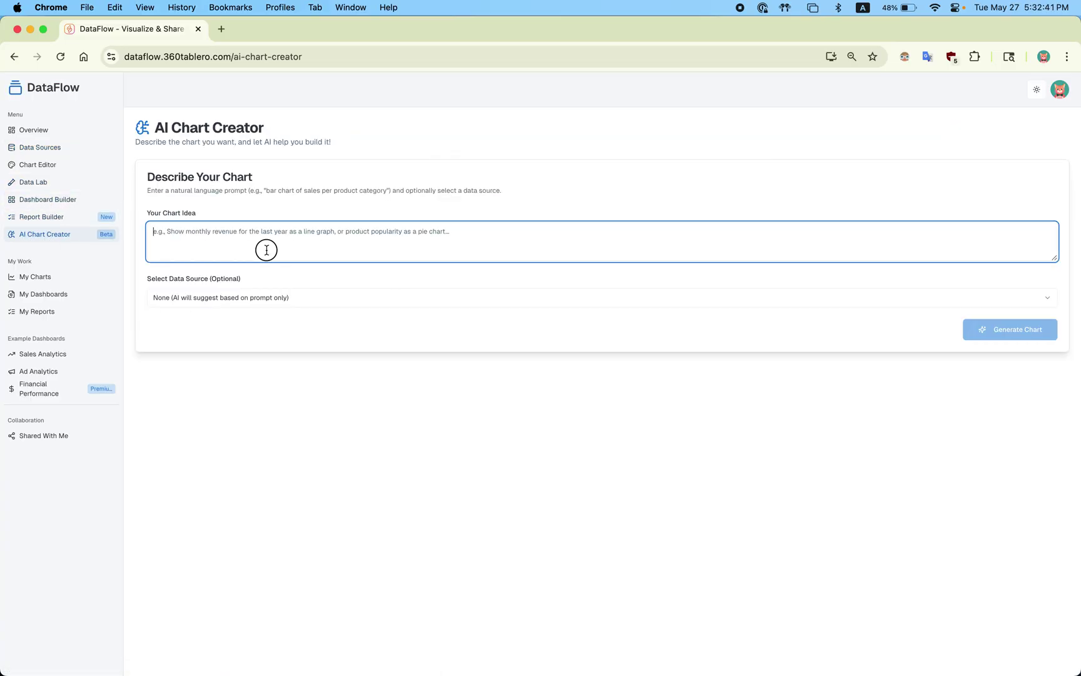
text(dat)
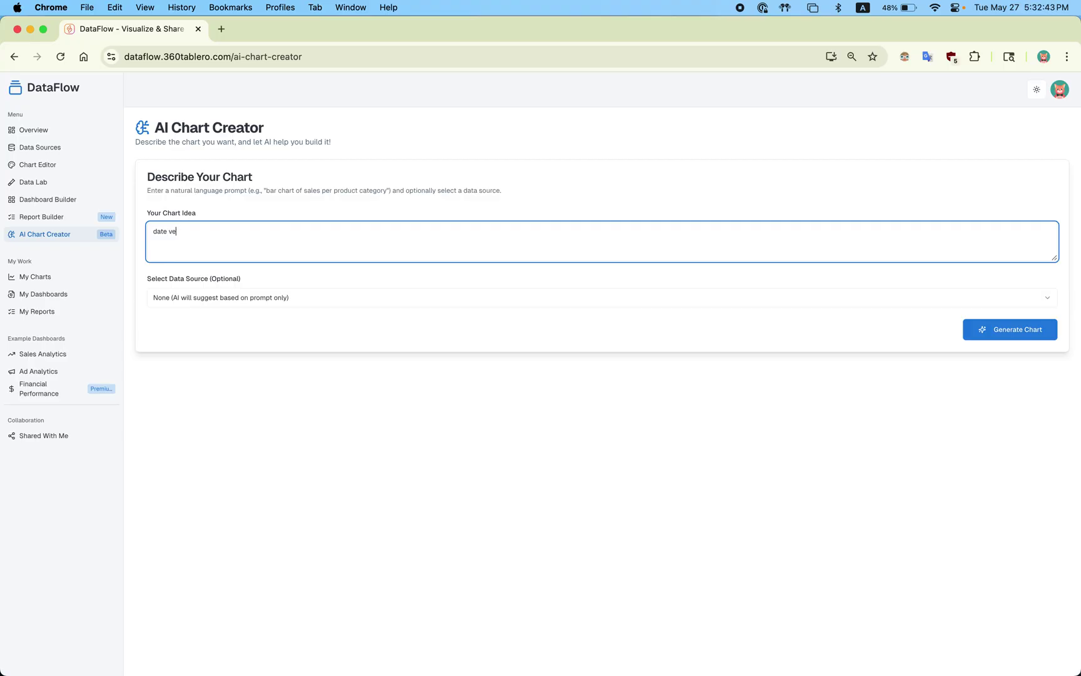
text(e vs)
key(super+v)
click(1027, 335)
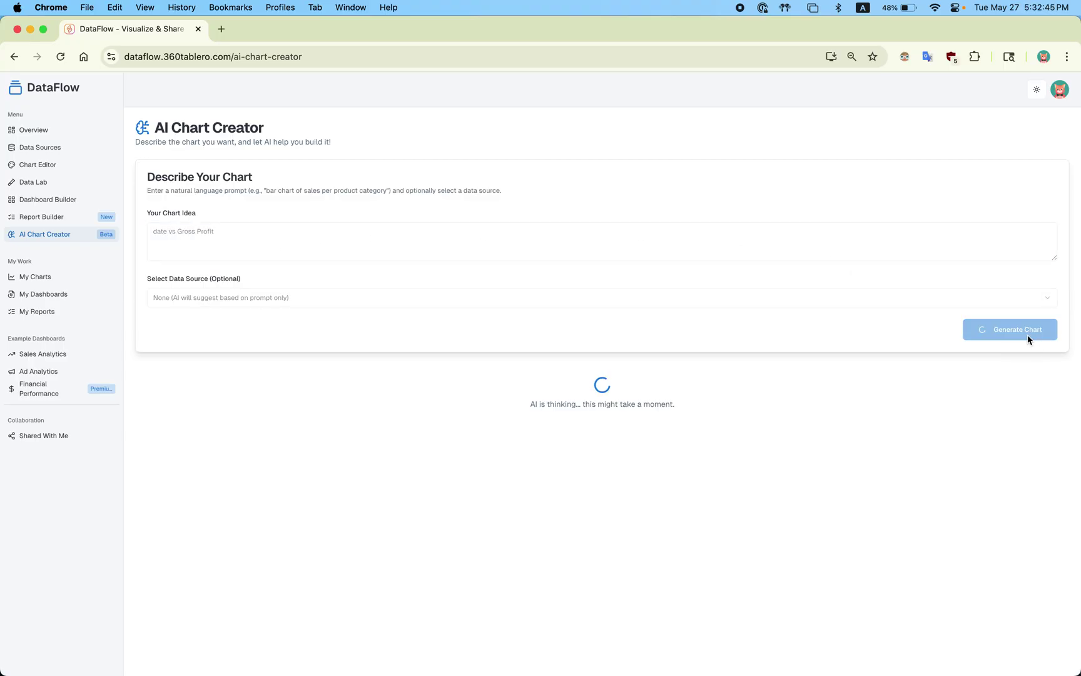
Reword the chart prompt to "date over Gross Profit" and generate the chart again
click(292, 238)
click(182, 234)
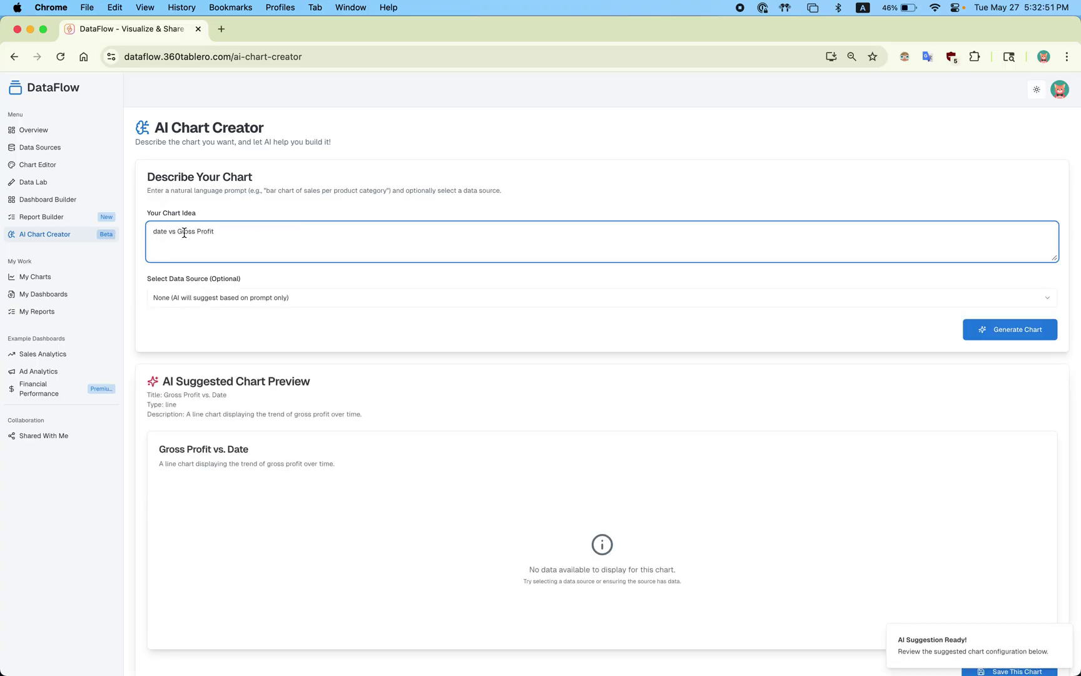
key(BackSpace)
key(BackSpace)
key(BackSpace)
text(over)
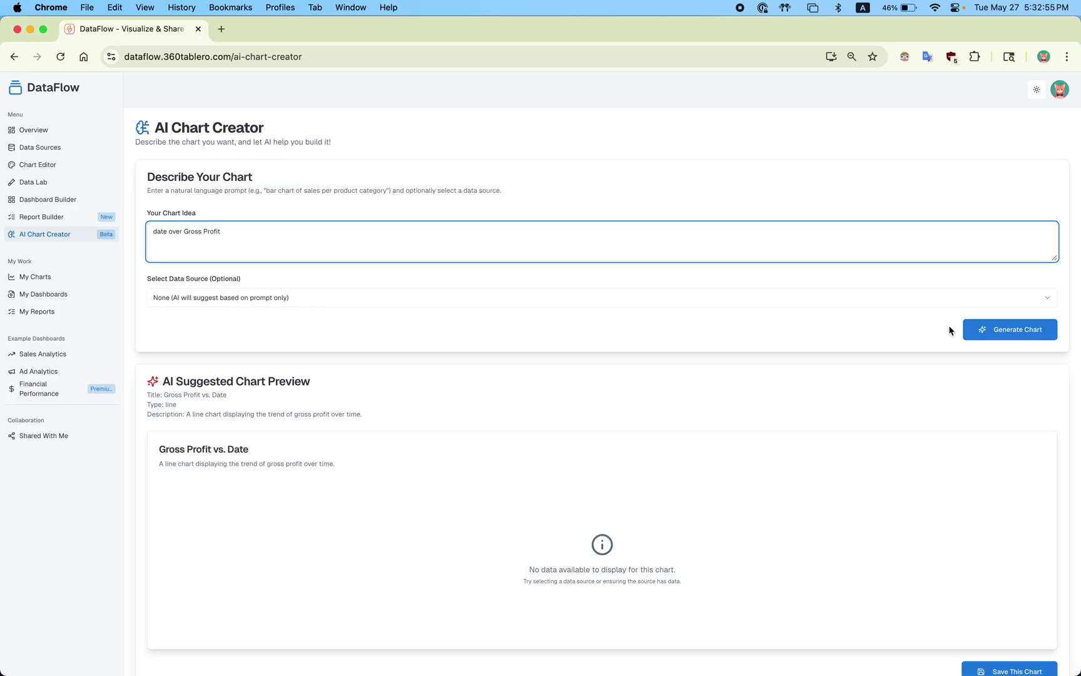
click(1000, 329)
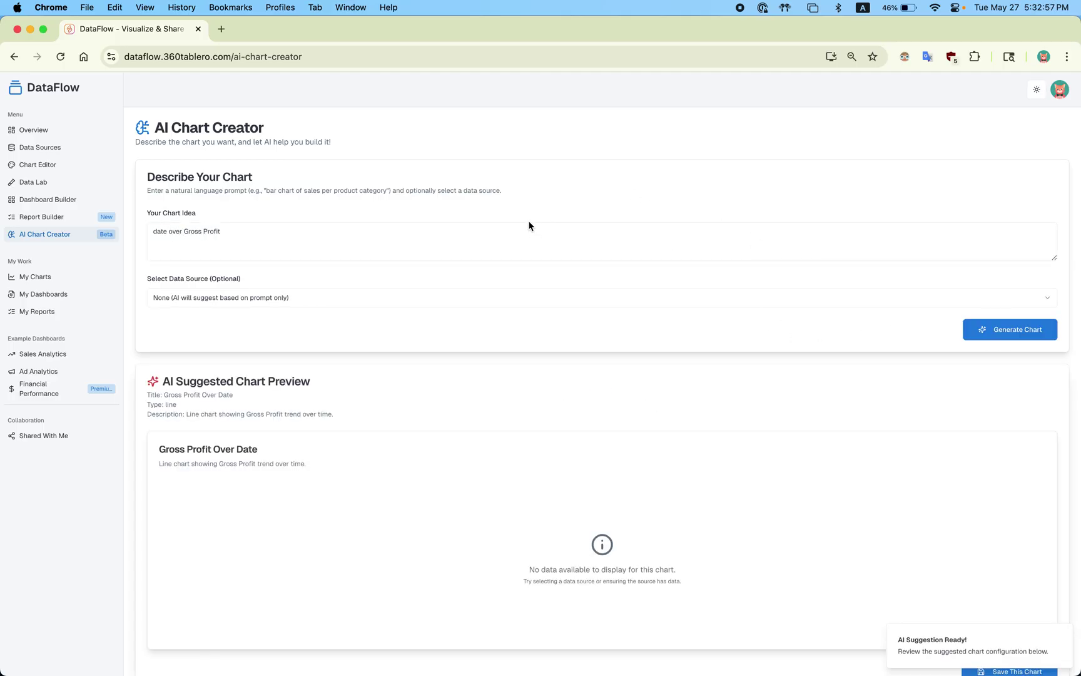
Copy the whole chart prompt, clear it, and check the header spelling in the fin performance data source
click(187, 233)
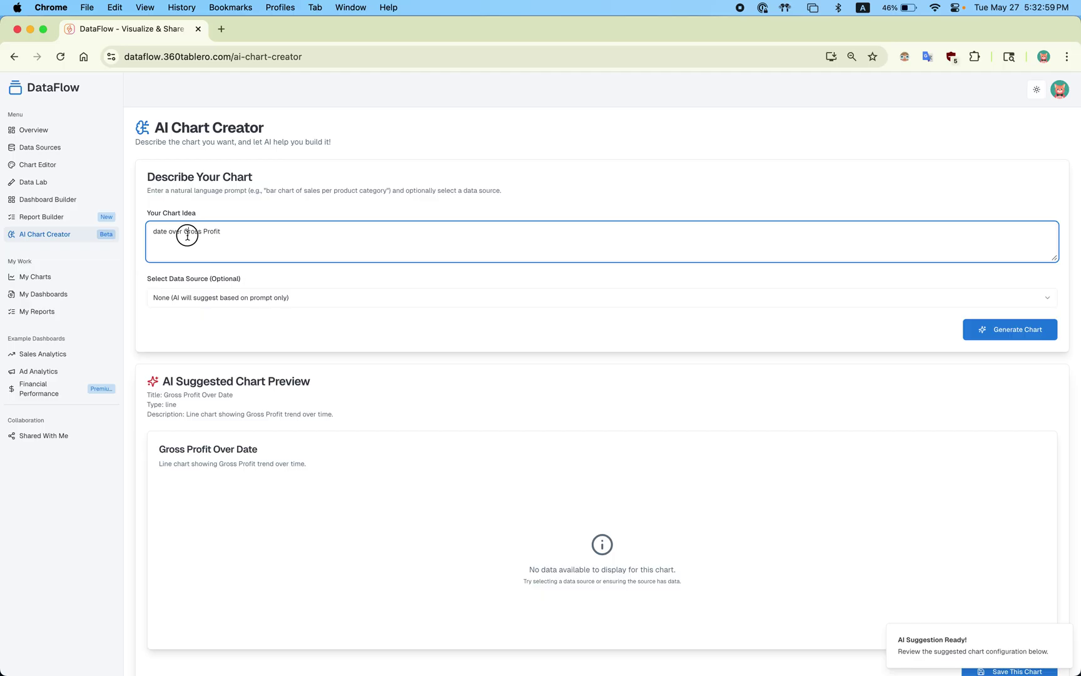
triple_click(267, 241)
key(super+c)
key(BackSpace)
click(39, 147)
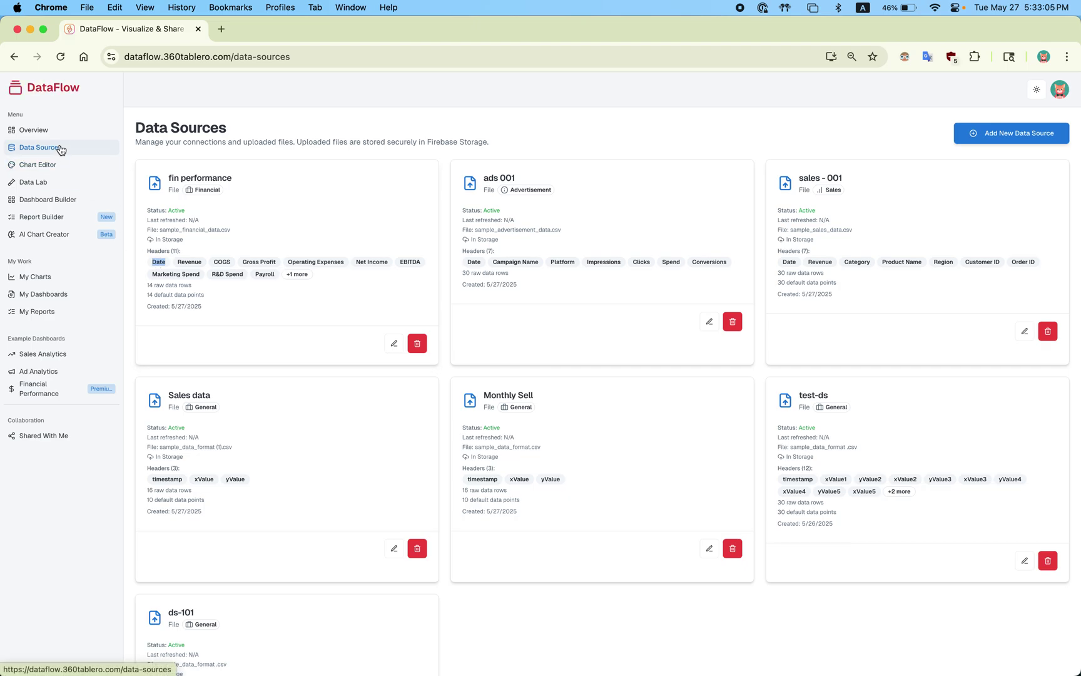
Paste the copied prompt into the AI Chart Creator, correct it to Date over "Gross Profit" with the quotation marks, and generate the chart
click(53, 232)
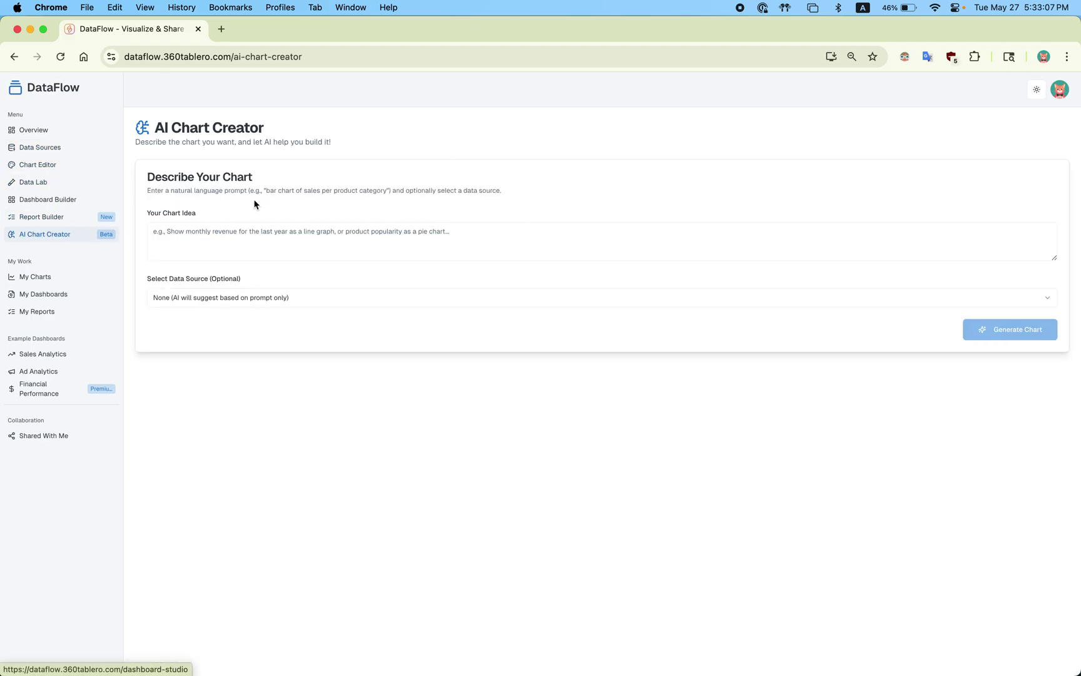
click(216, 250)
key(super+v)
click(162, 231)
key(Left)
key(BackSpace)
text(D)
click(185, 231)
text(")
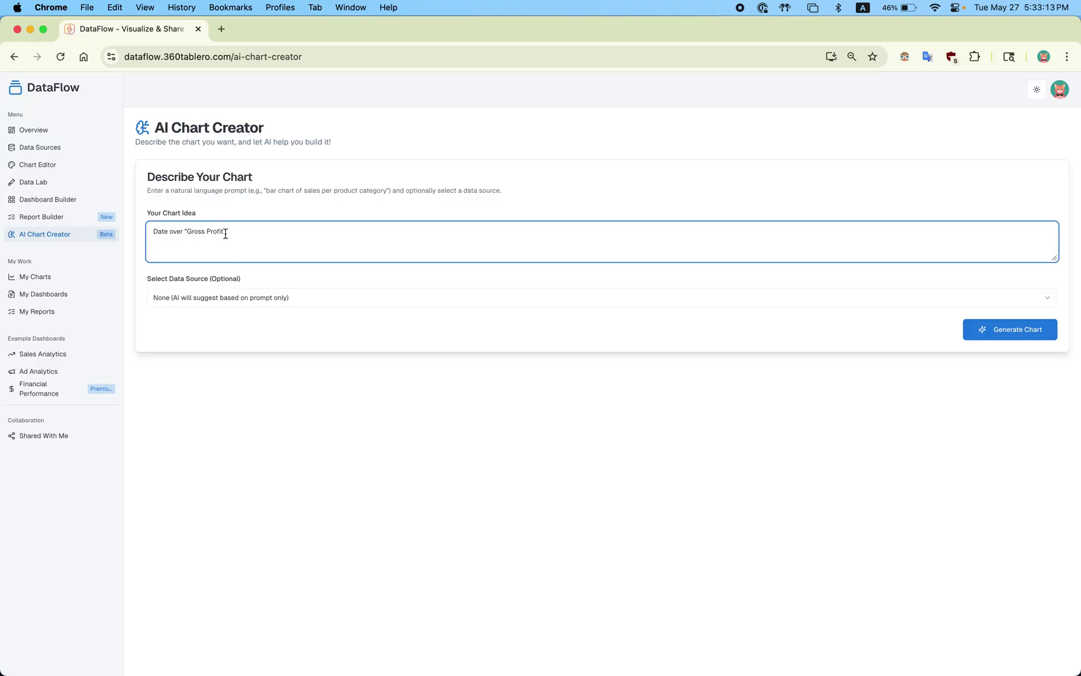
click(236, 232)
text(")
click(1022, 327)
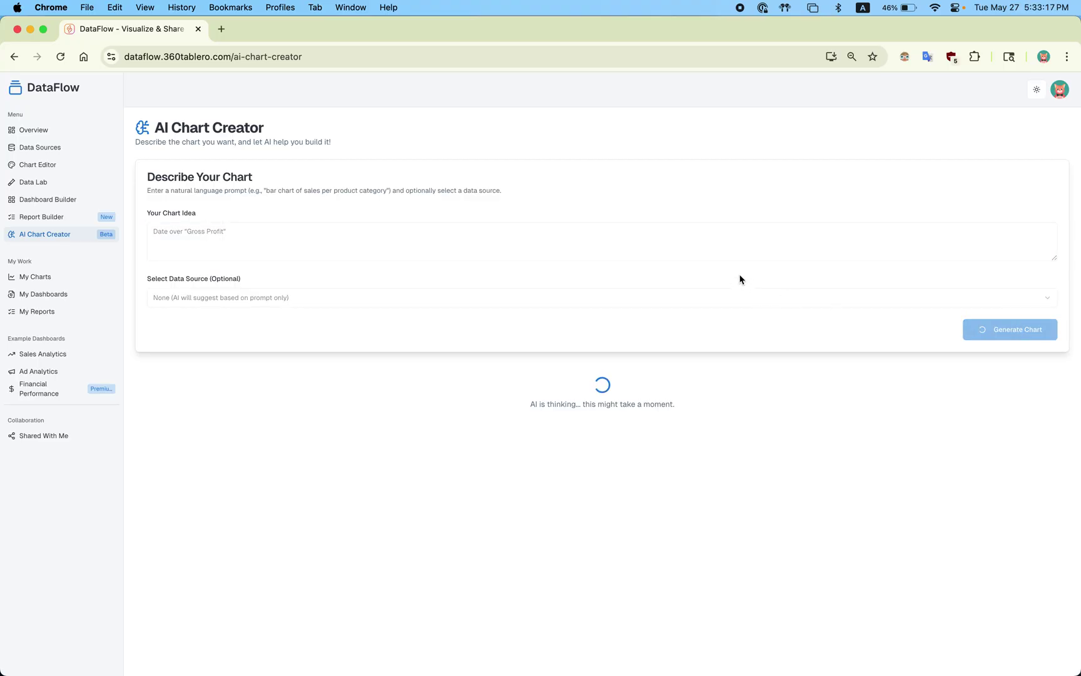
Select the fin performance file as the data source and generate the chart from it
click(302, 297)
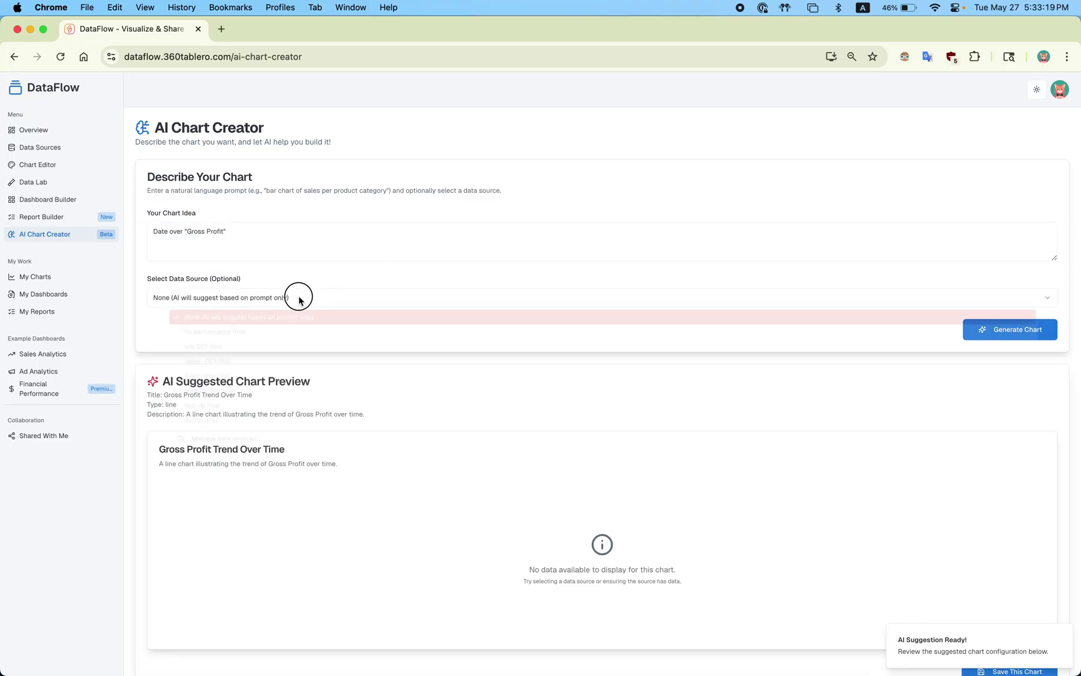
click(281, 335)
click(998, 342)
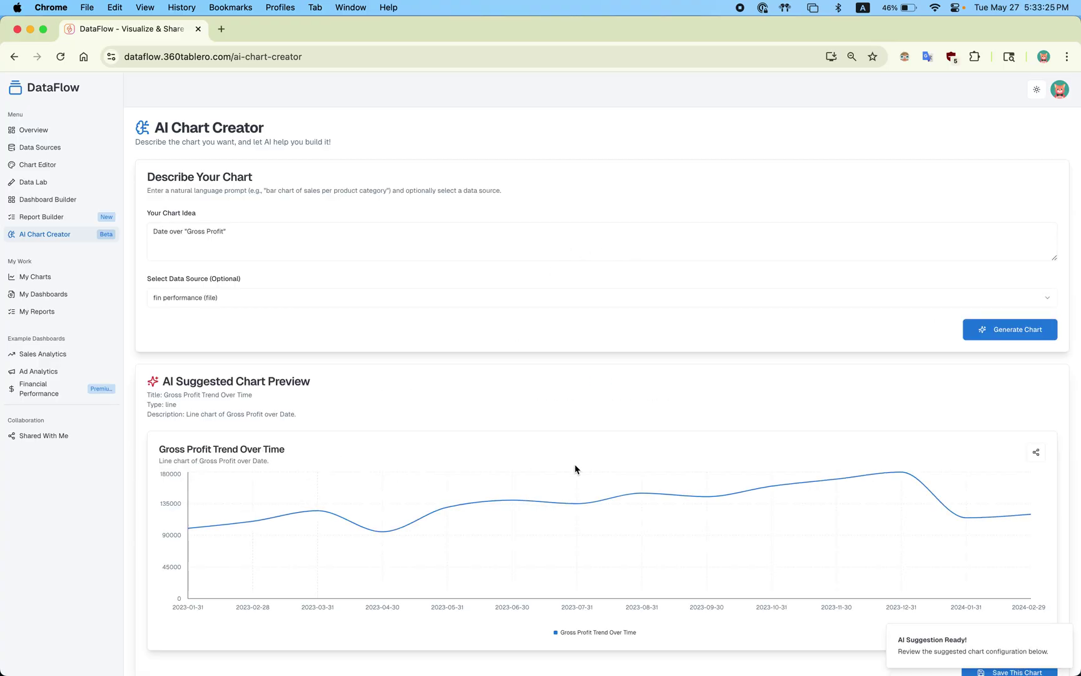
Extend the chart prompt to Date over "Gross Profit" on pie chart and generate the chart
click(256, 231)
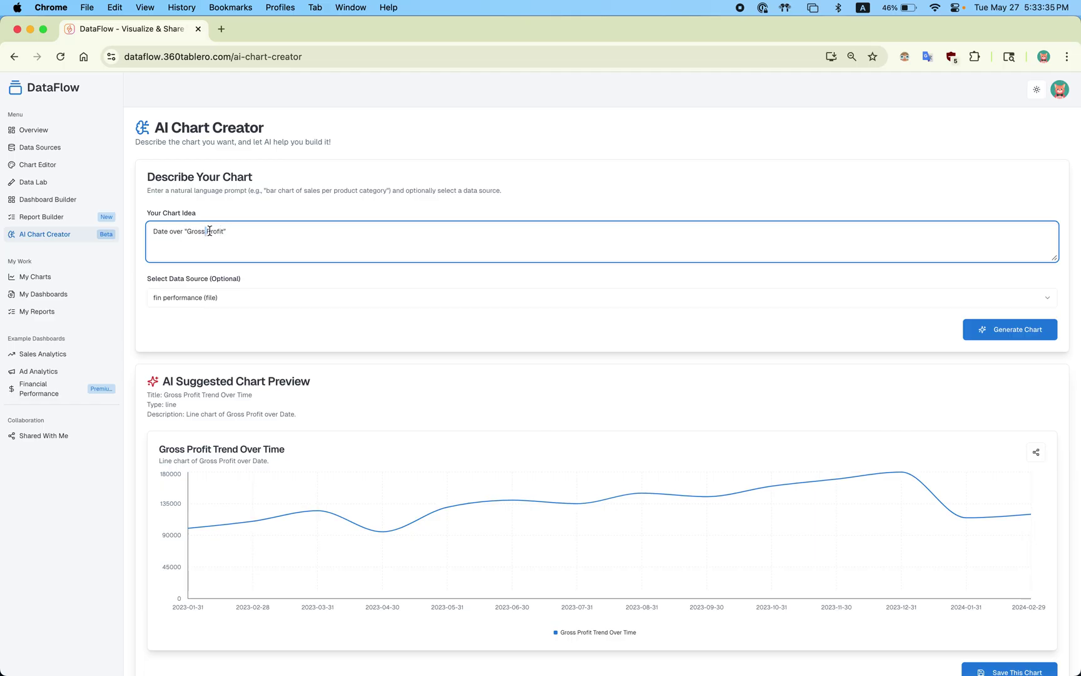
double_click(177, 231)
click(167, 406)
click(257, 235)
click(1014, 330)
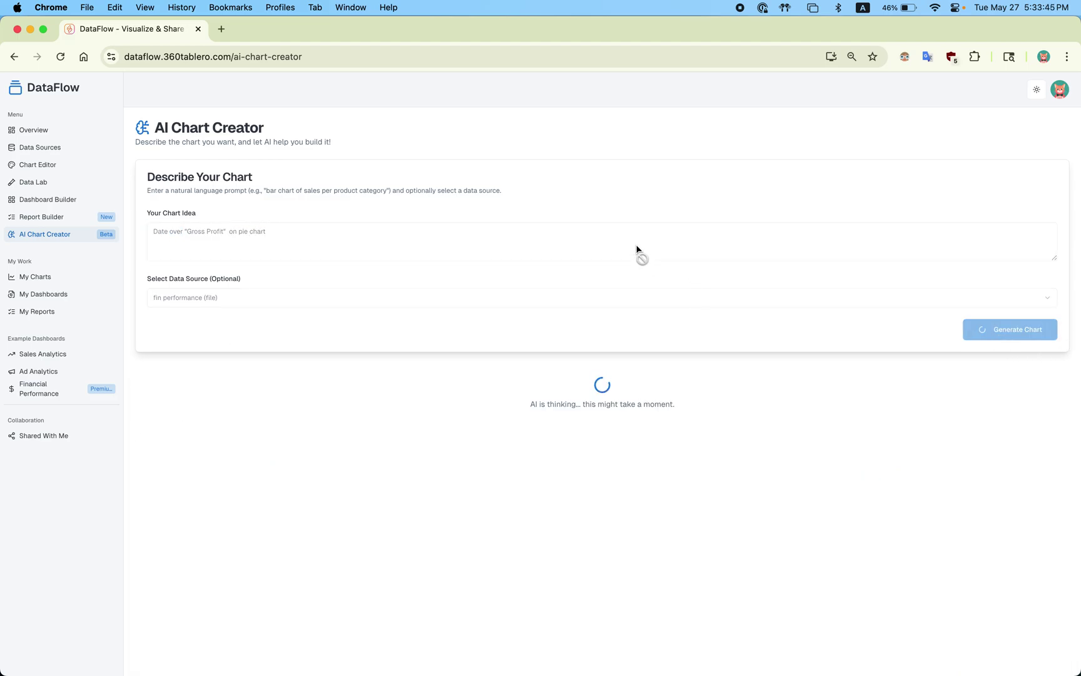
Change the chart prompt to Date over "Gross Profit" on bar chart and generate the chart
double_click(171, 404)
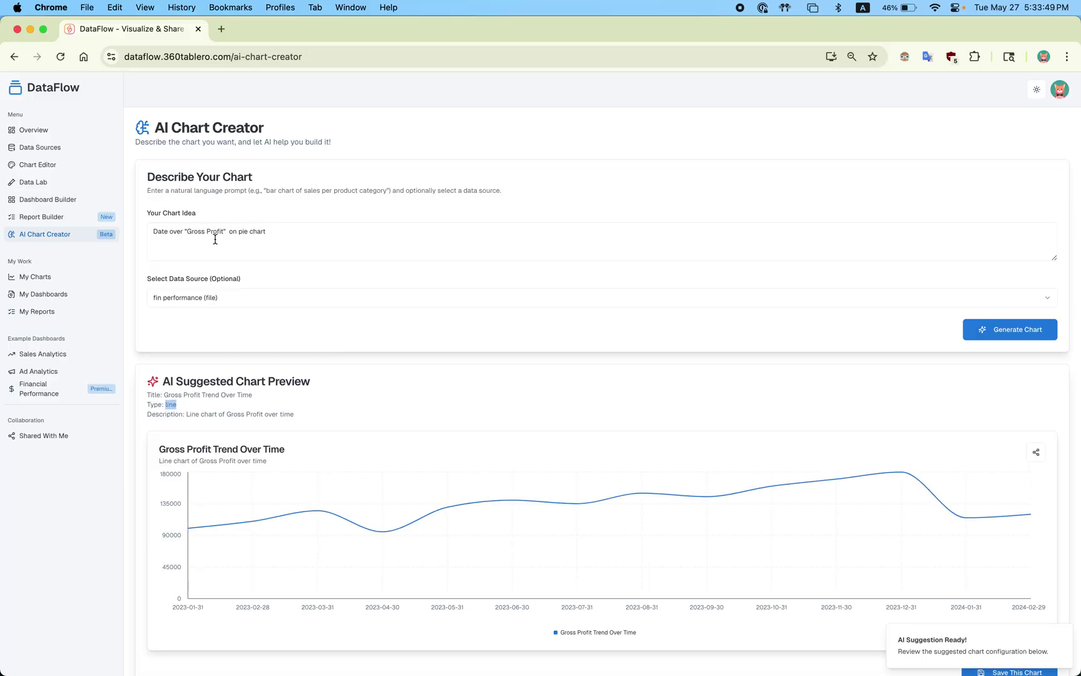
double_click(242, 231)
text(bar)
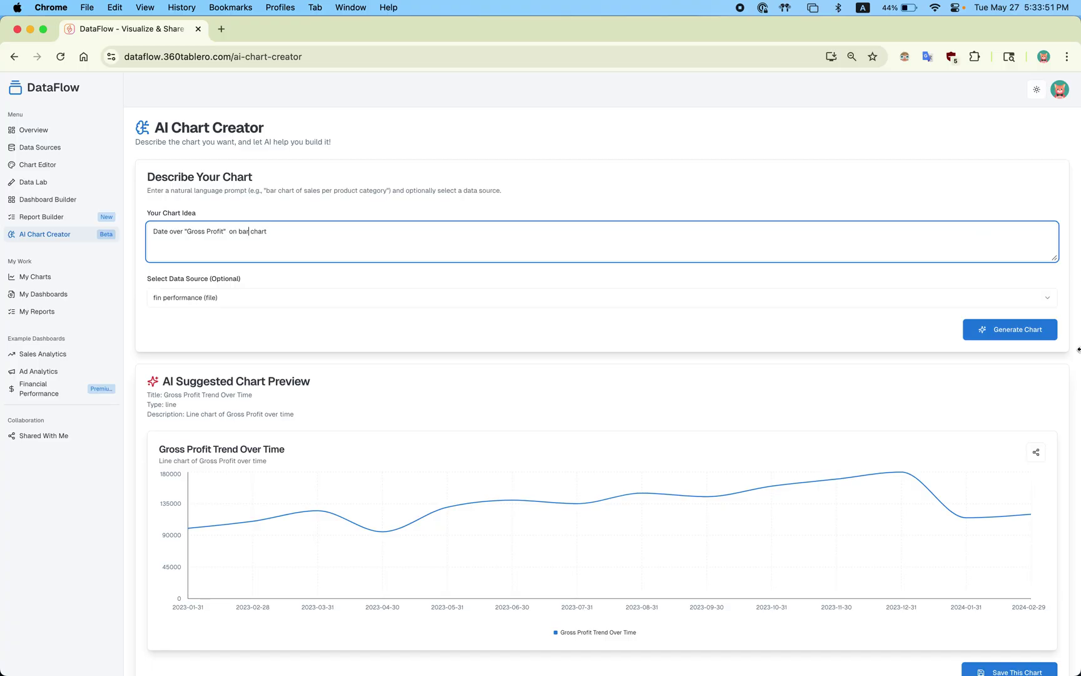
click(997, 336)
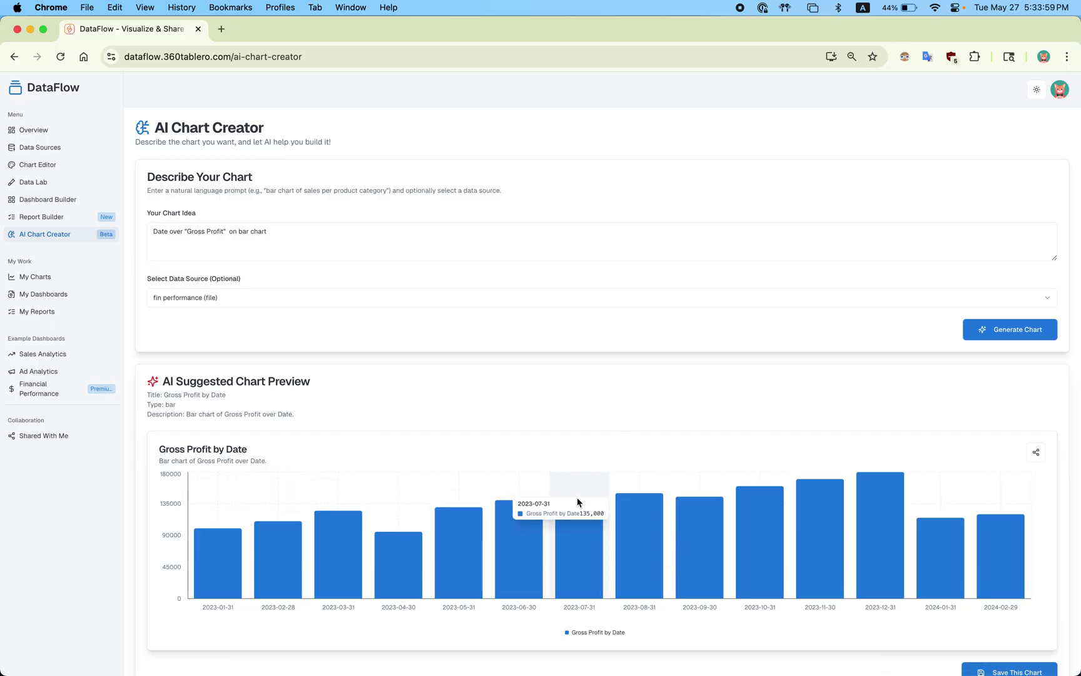
Save the AI-generated Gross Profit by Date bar chart
click(294, 226)
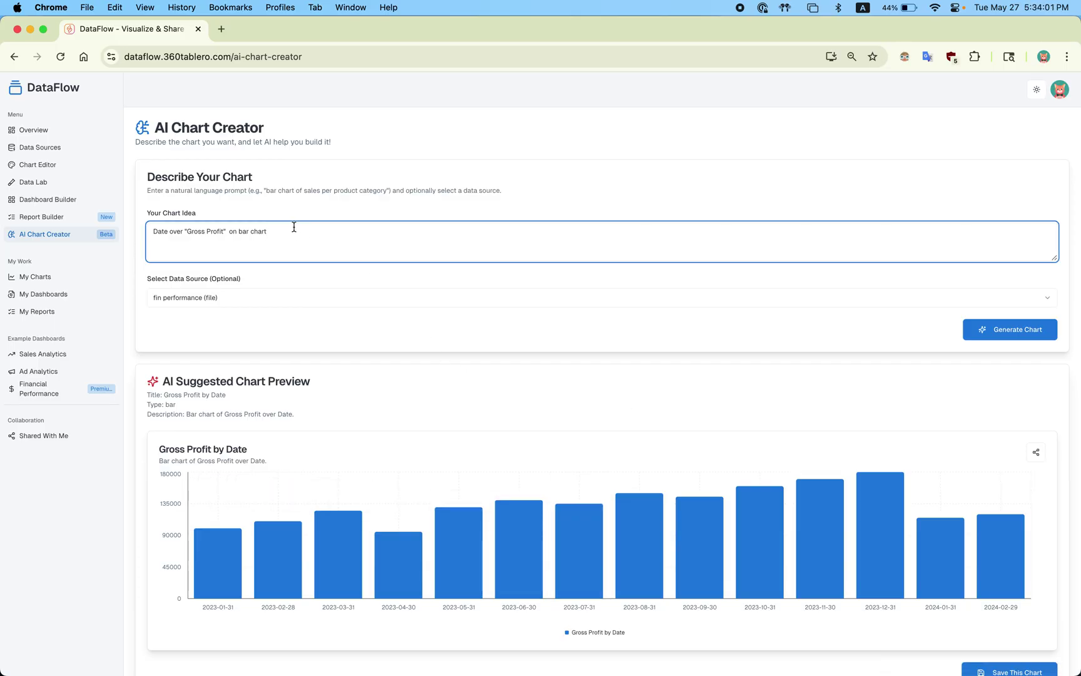
key(super+a)
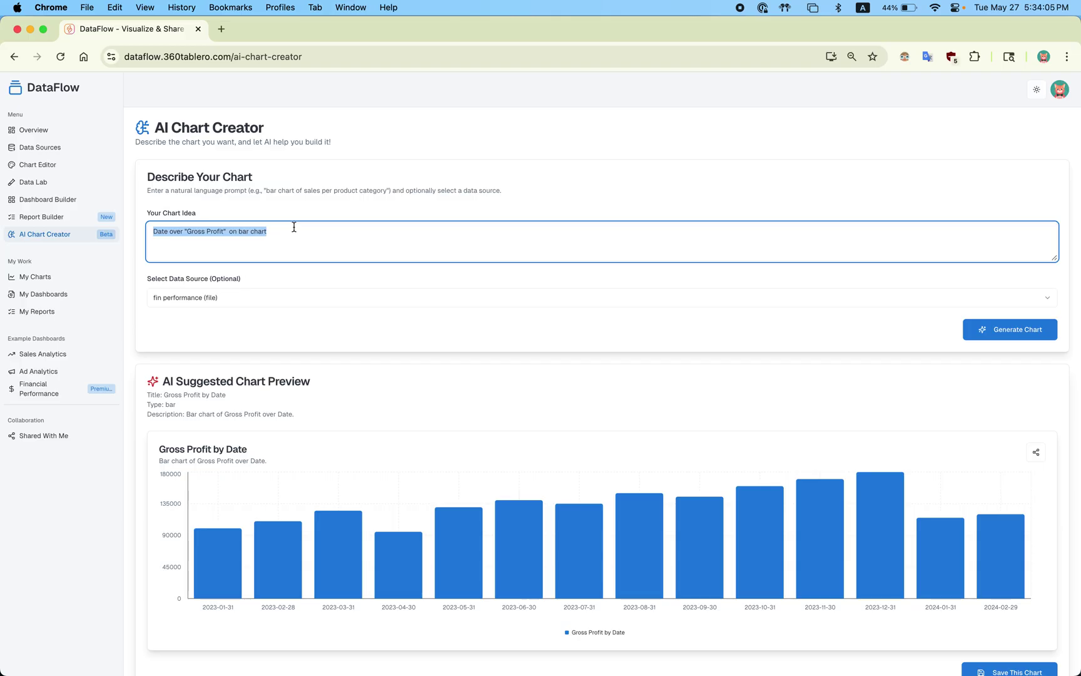
scroll(976, 626, down, 1)
click(1016, 639)
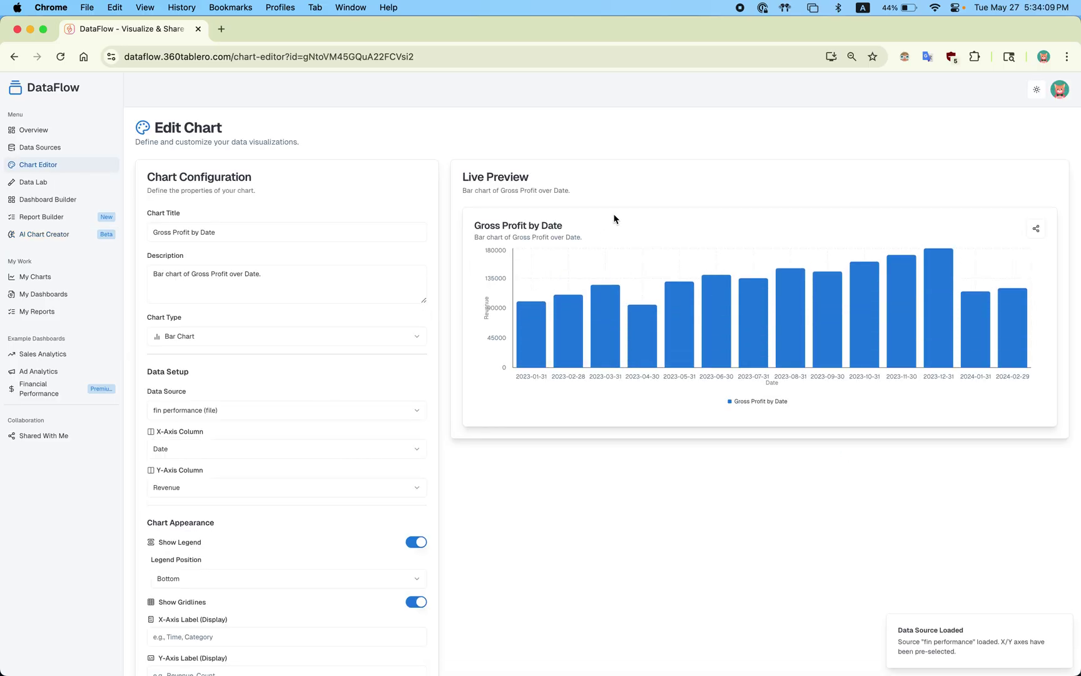
Save the Gross Profit by Date chart in the chart editor and review its title and configuration settings
scroll(242, 535, down, 3)
click(391, 643)
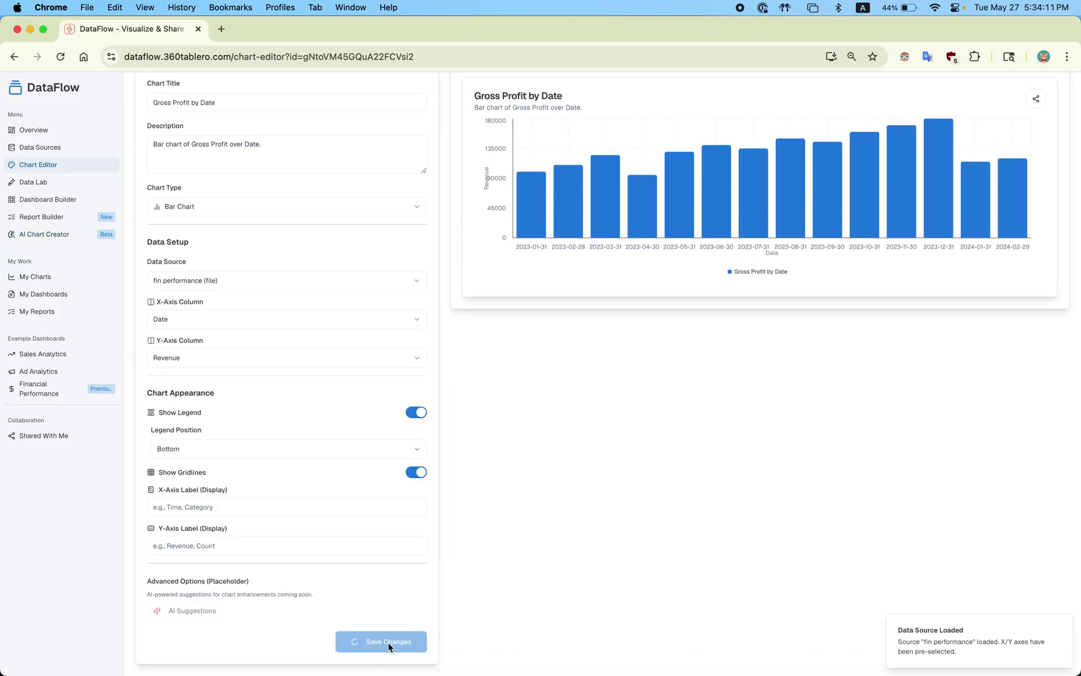
scroll(276, 327, up, 3)
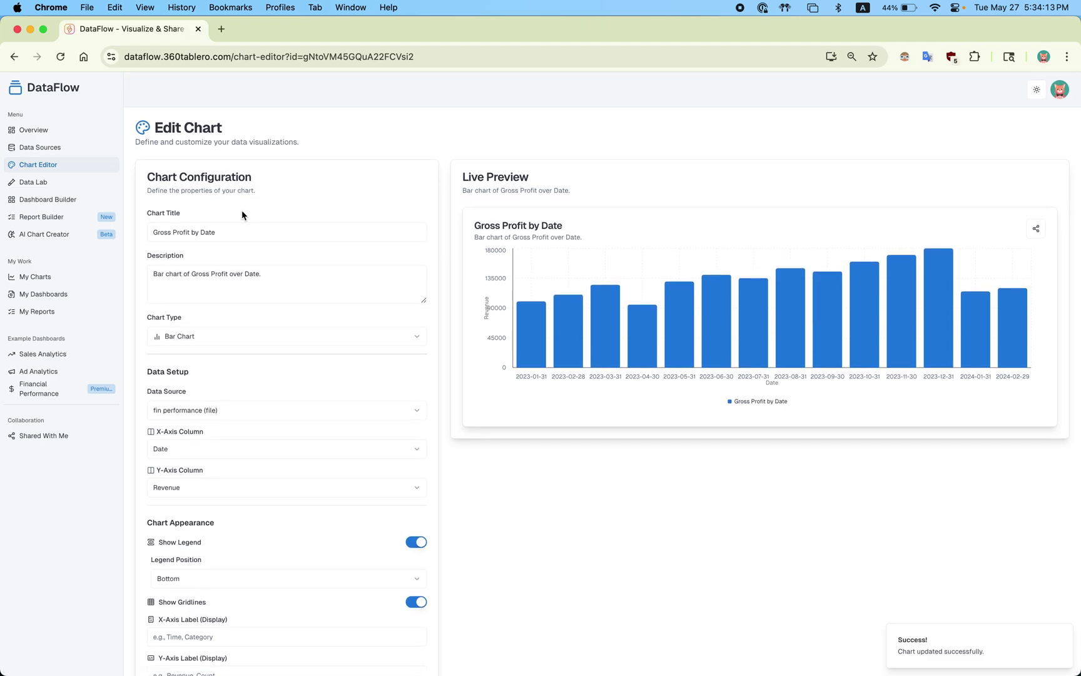
triple_click(231, 231)
scroll(244, 275, down, 3)
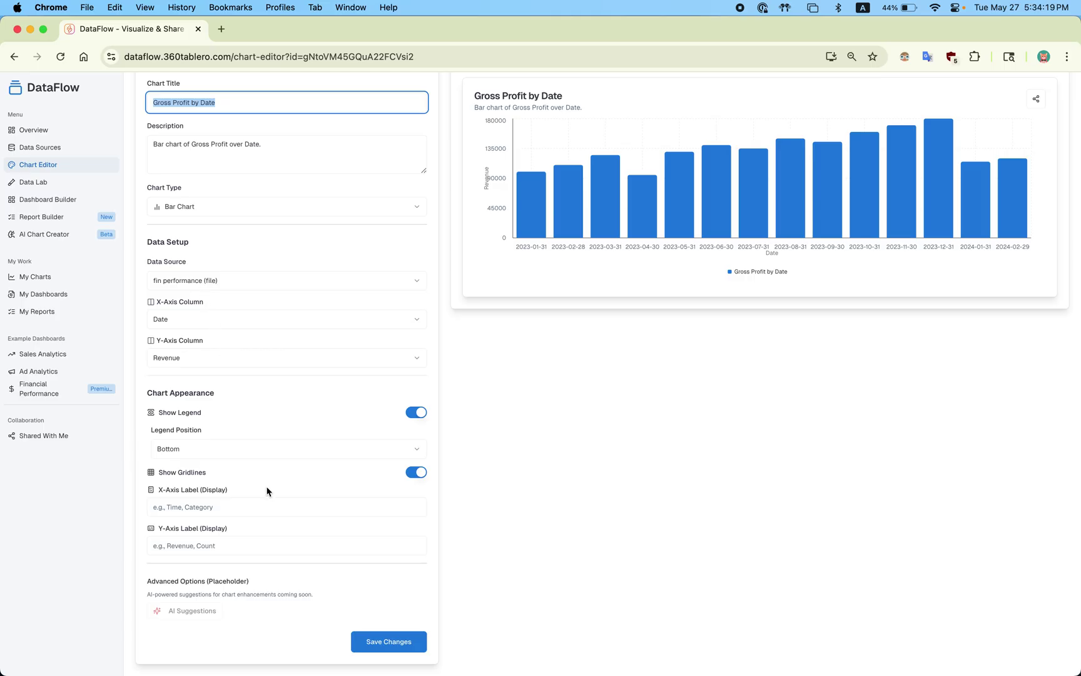
scroll(294, 331, up, 3)
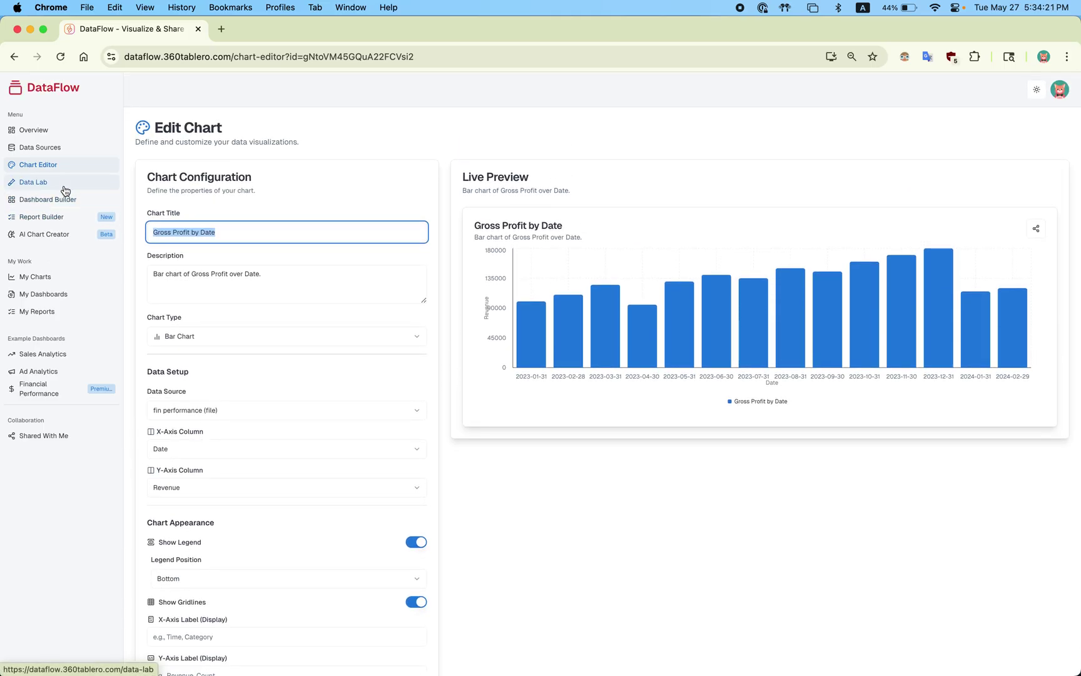
In Data Lab, select Gross Profit by Date, Monthly Revenue Trend, Line Chart and the first My New Chart bar chart for a new dashboard
click(66, 186)
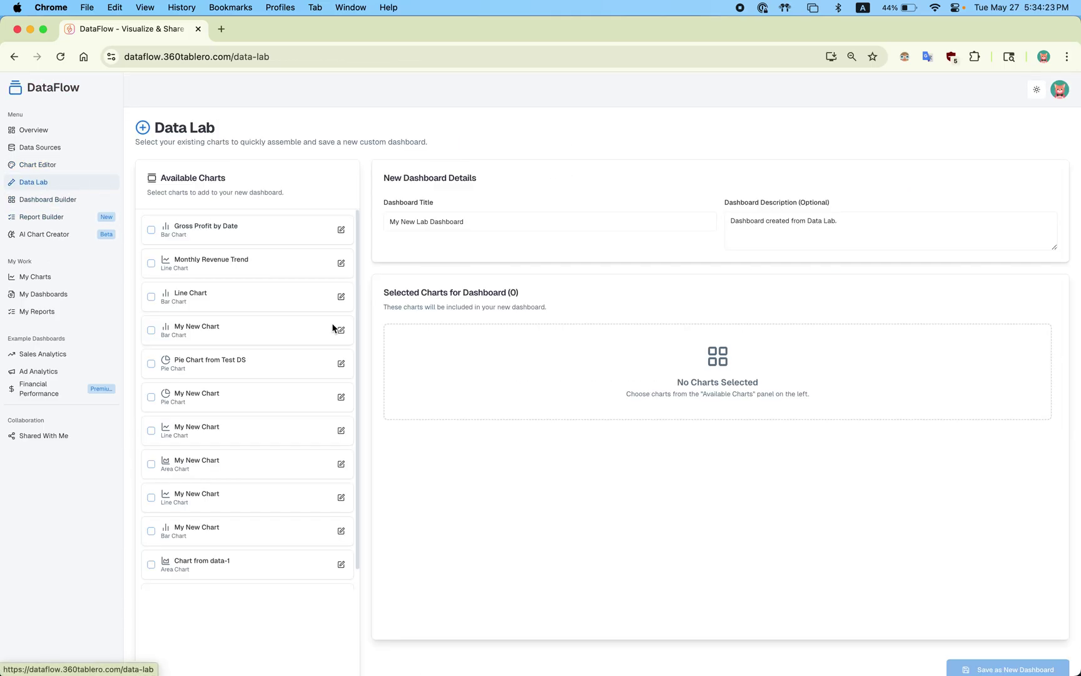
click(148, 231)
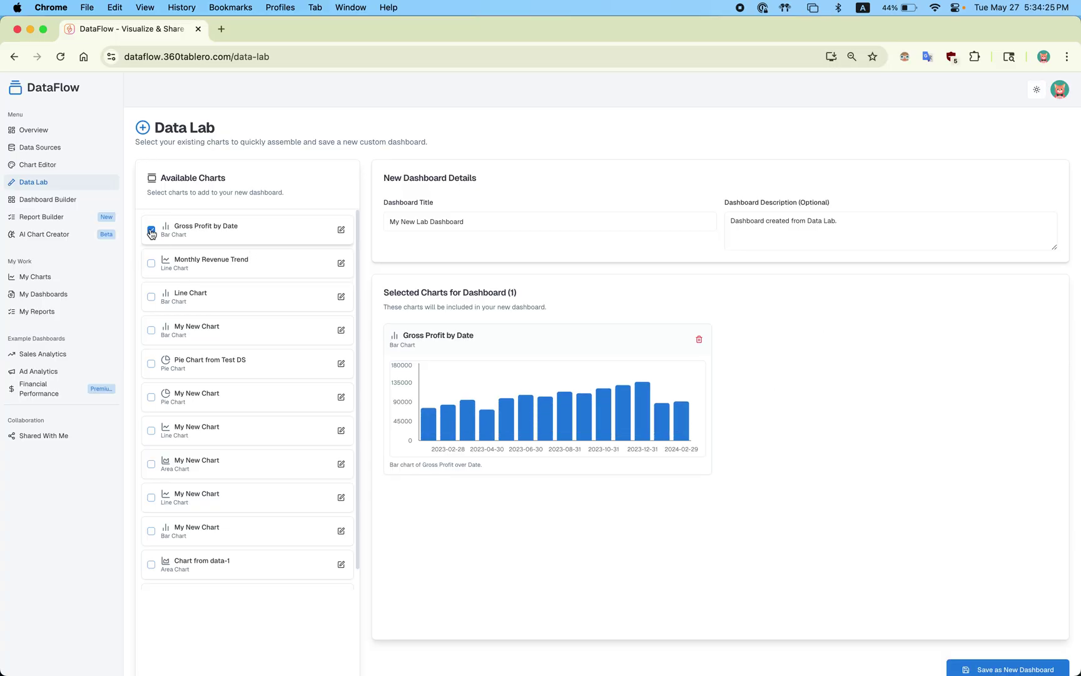
click(151, 264)
click(151, 298)
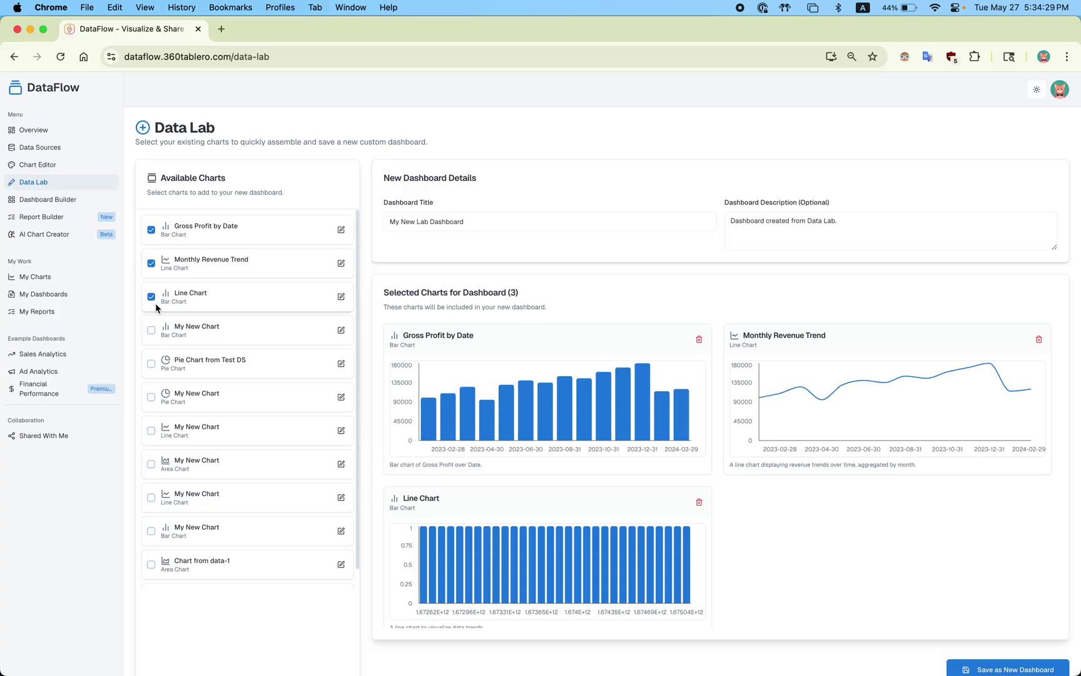
click(152, 331)
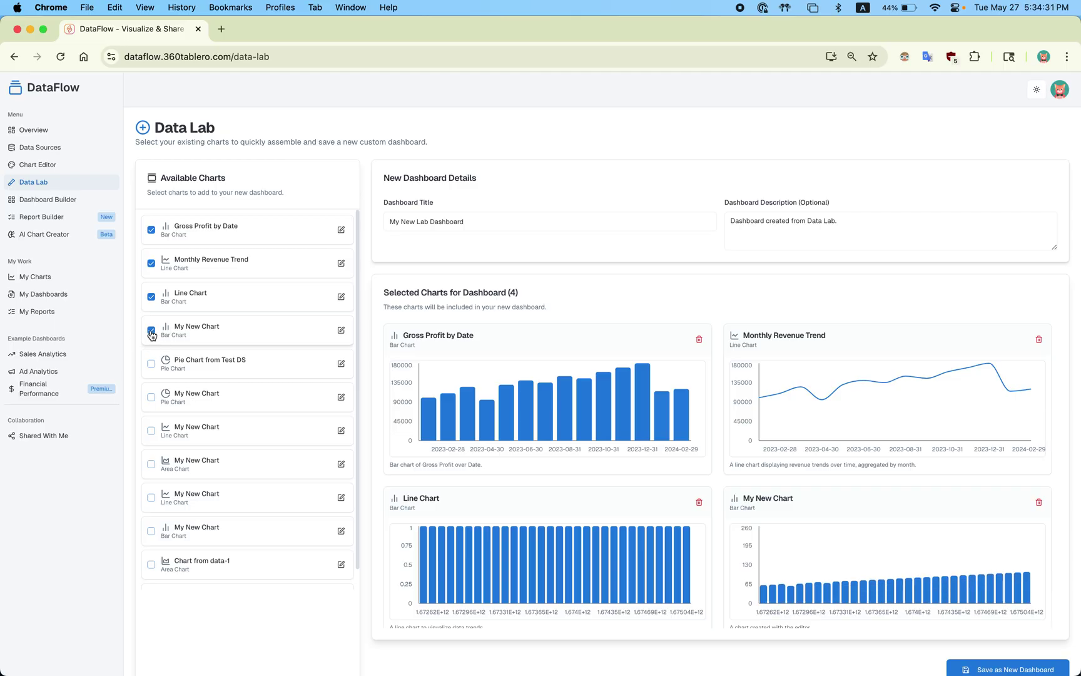
Replace Line Chart with the My New Chart pie chart and save the selection as a new dashboard
click(150, 297)
click(152, 399)
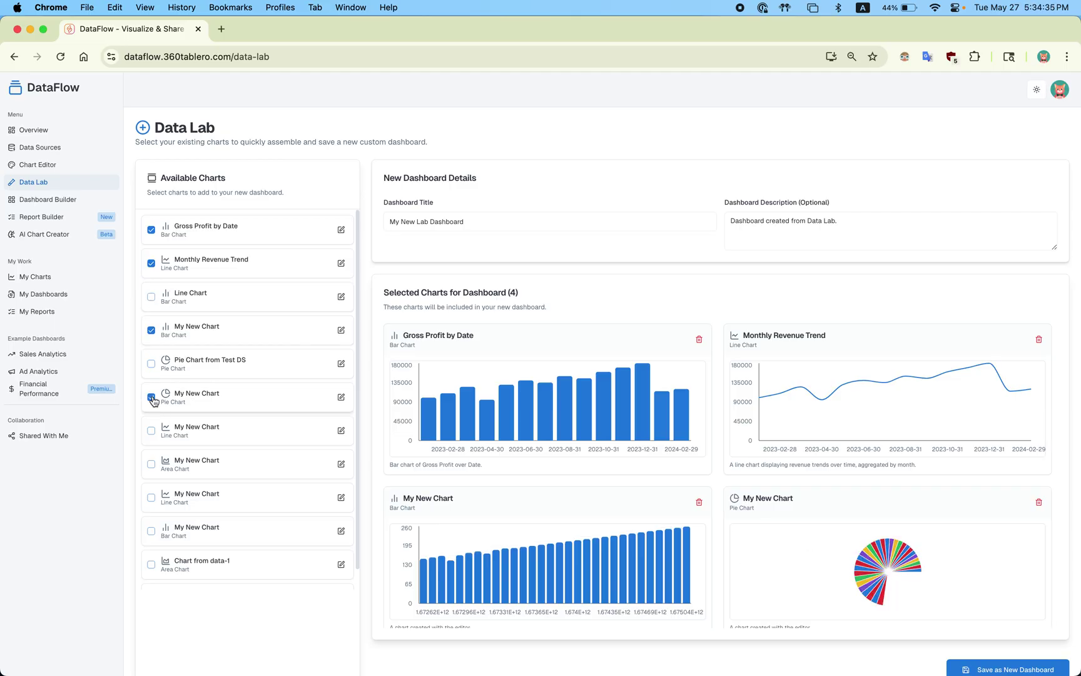
scroll(762, 480, down, 1)
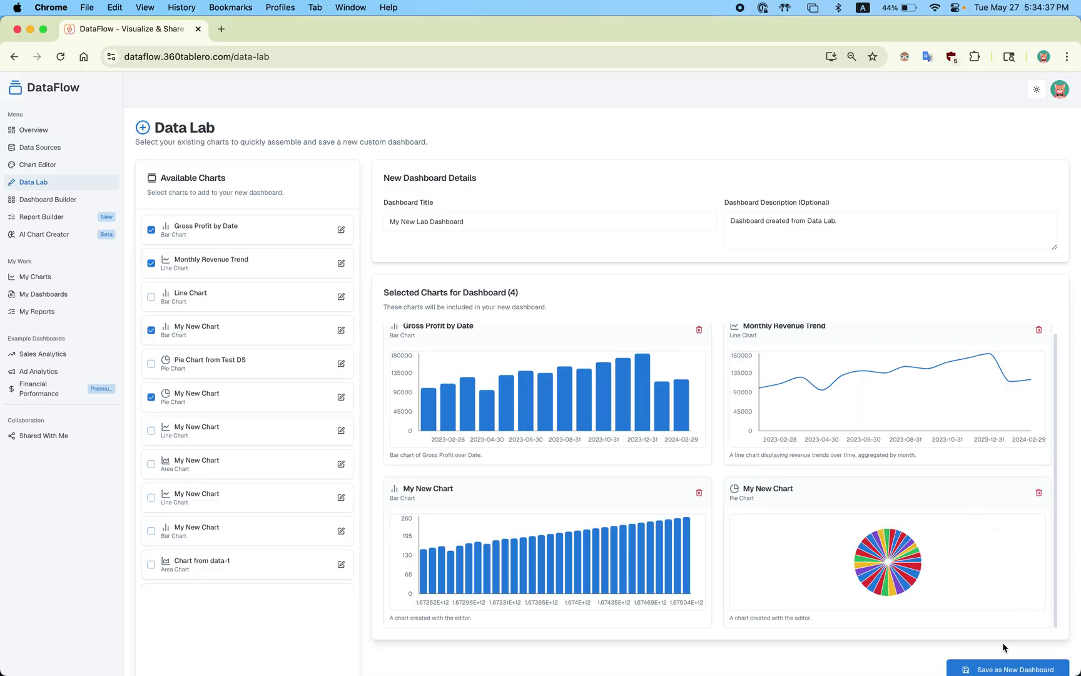
click(1000, 669)
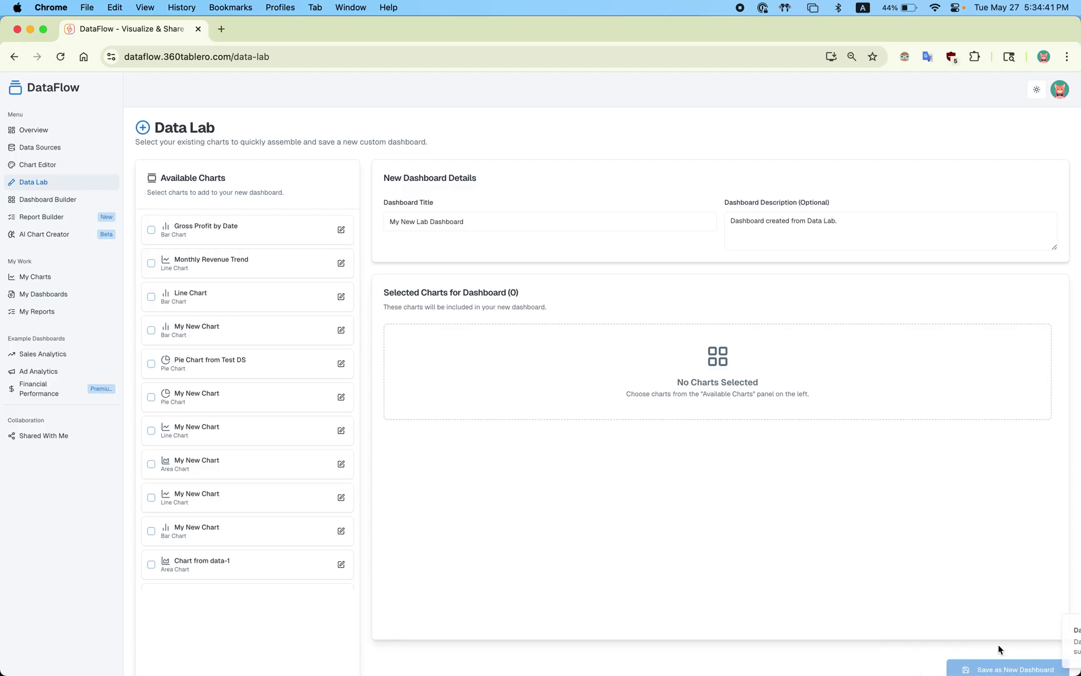
Find the newest My New Lab Dashboard among the saved custom dashboards and open it for viewing
click(48, 199)
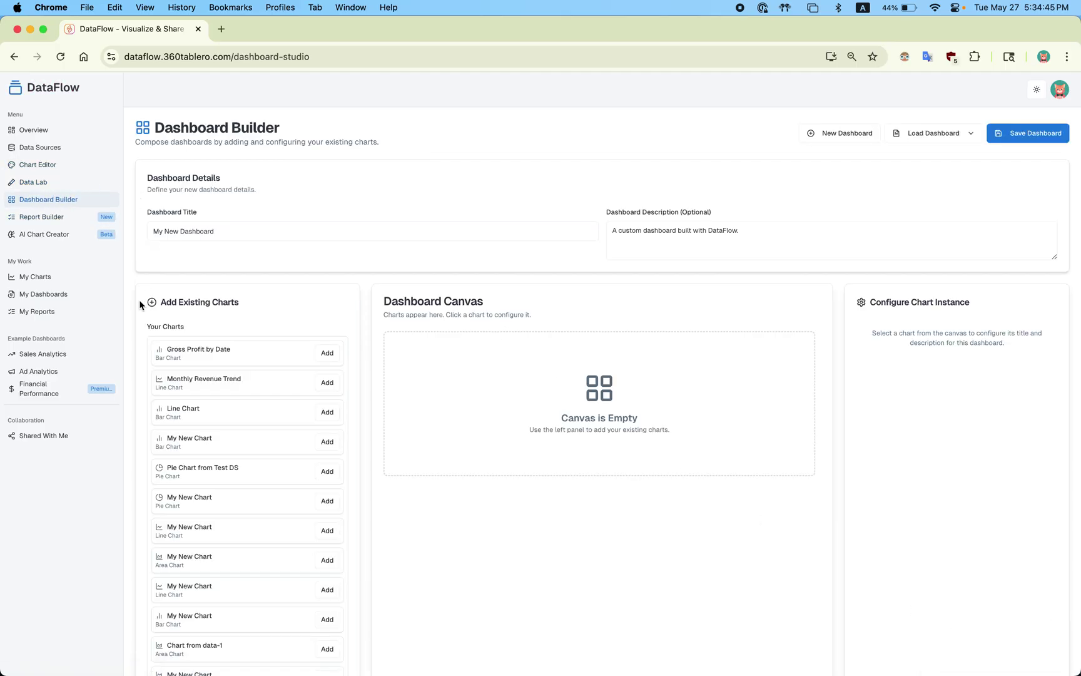
click(62, 295)
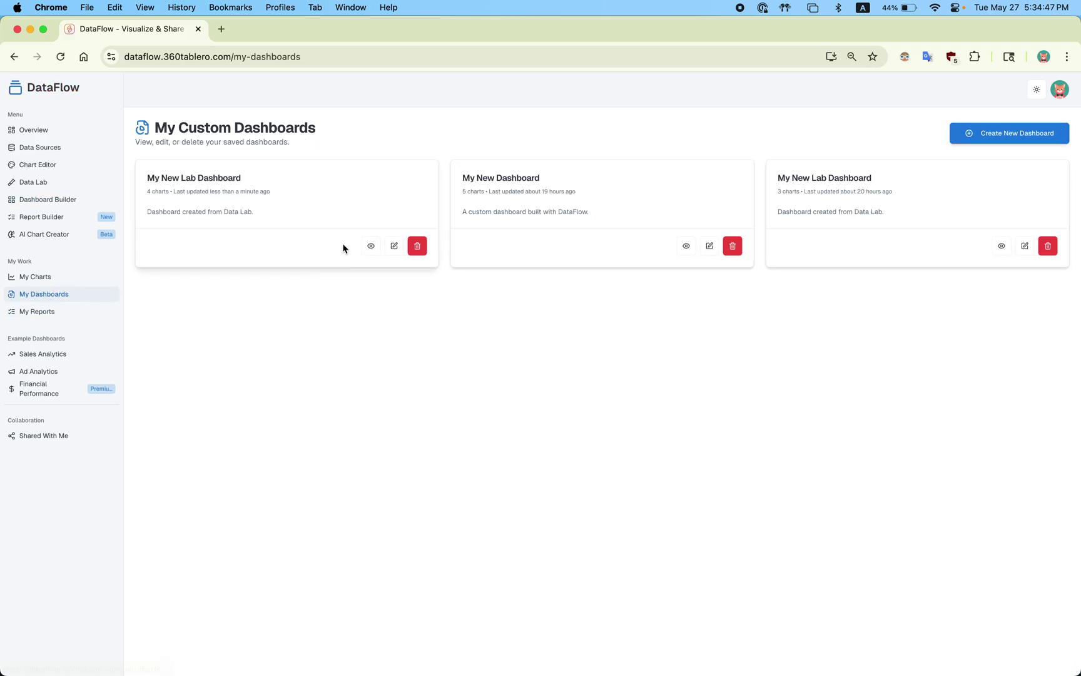
drag(160, 179, 302, 190)
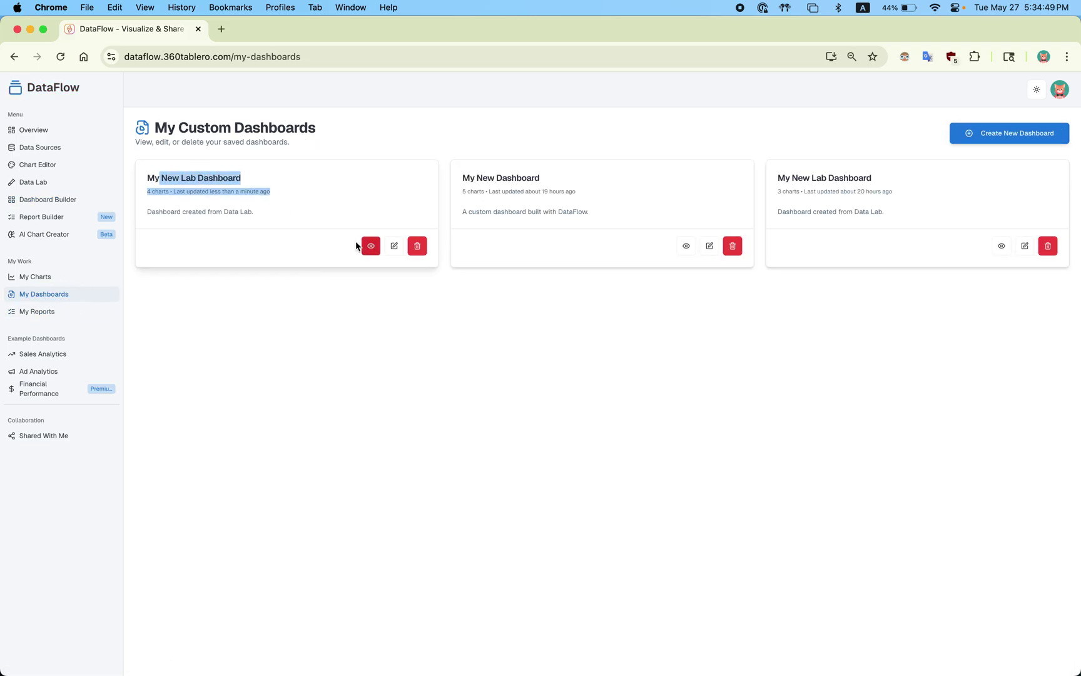
click(338, 229)
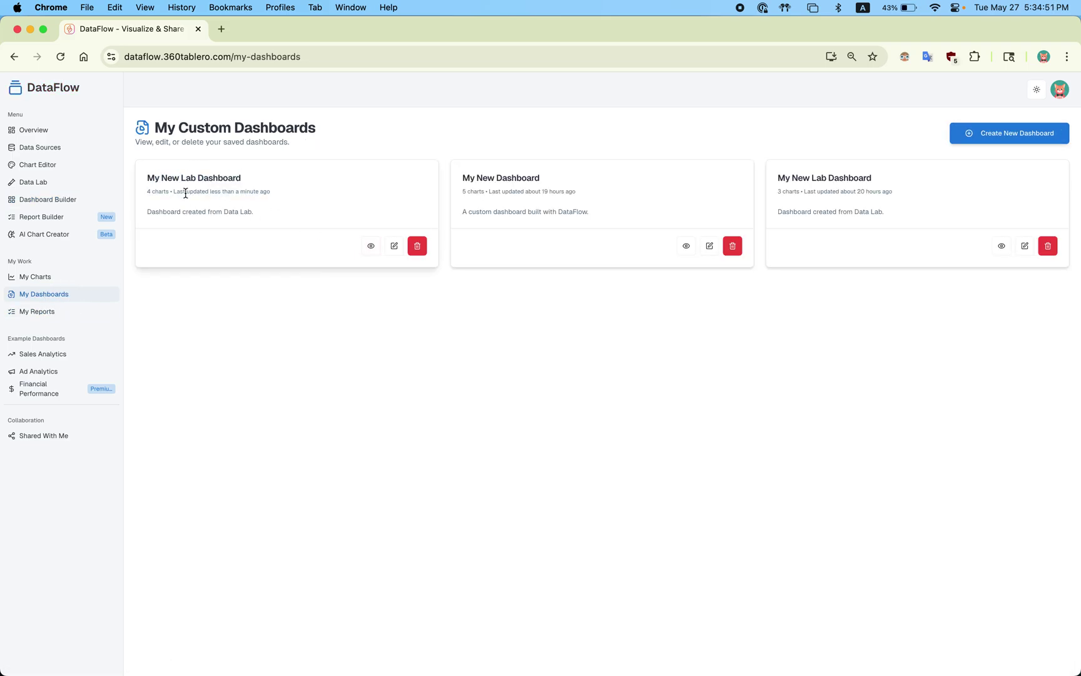
drag(244, 192, 287, 196)
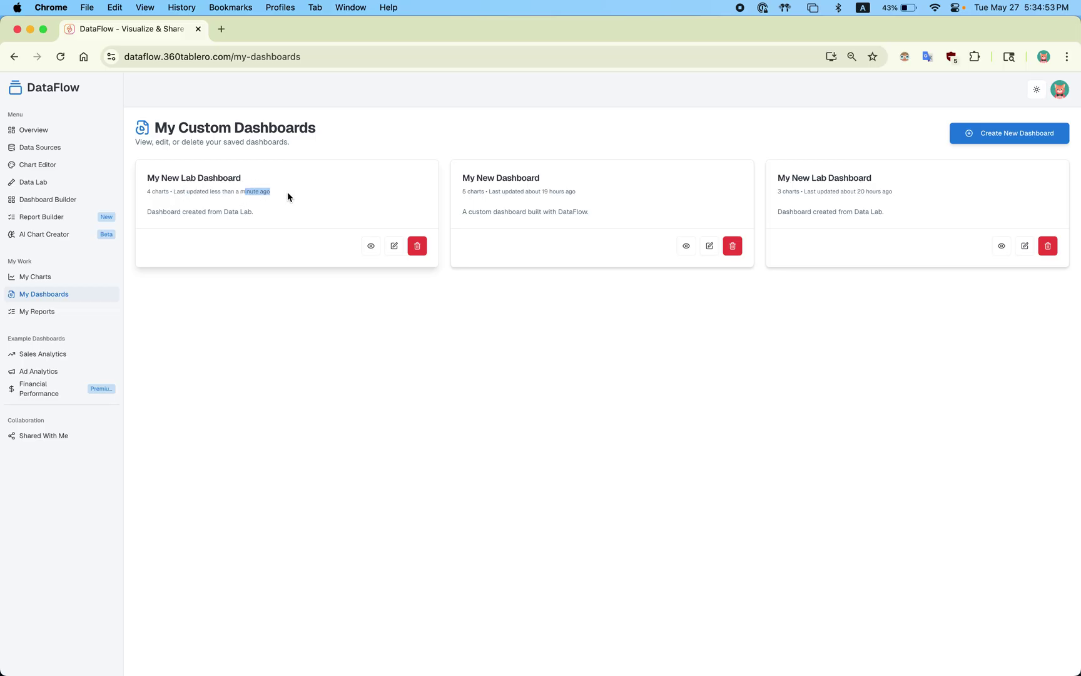
click(371, 246)
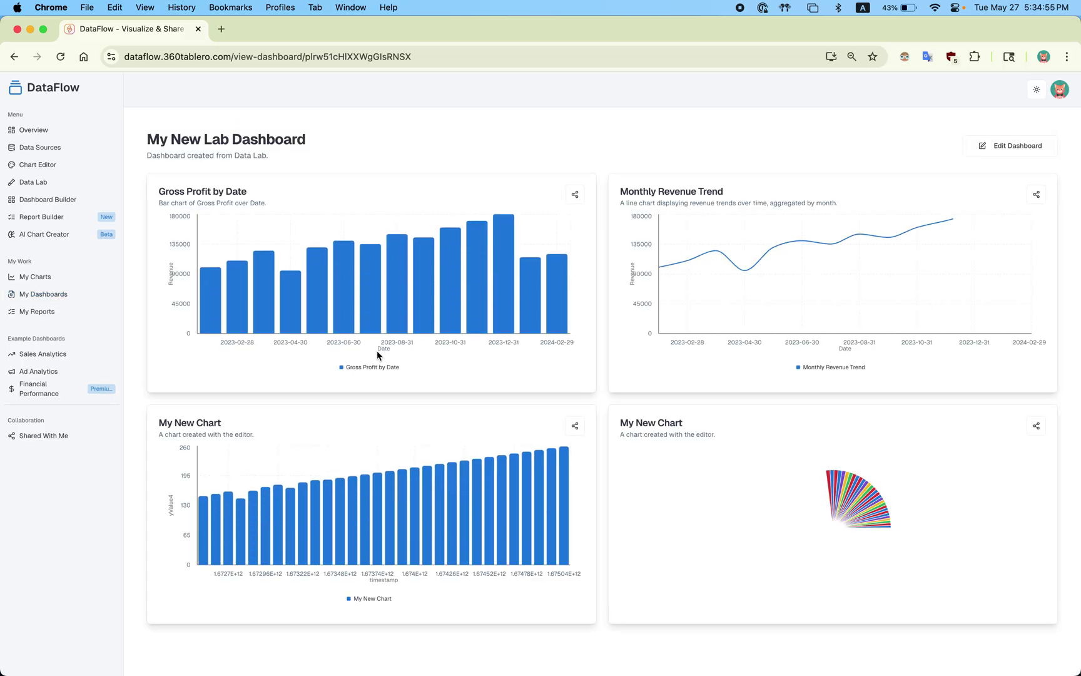
Examine the charts on the dashboard and their legend labels
drag(329, 169, 566, 449)
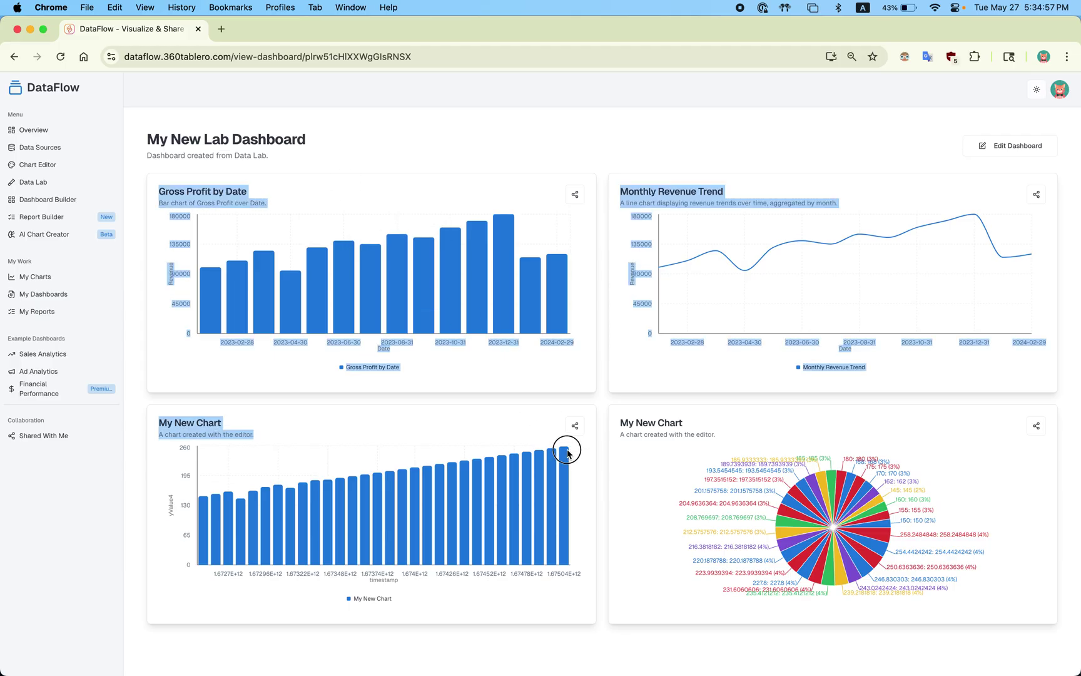
click(369, 314)
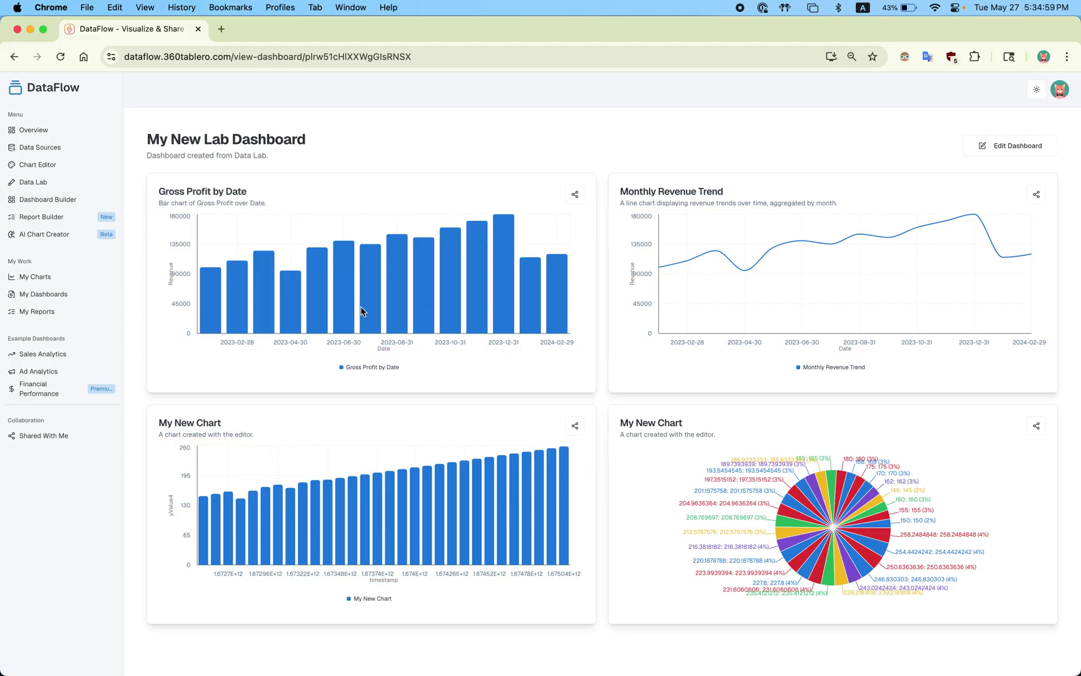
drag(399, 371, 343, 368)
drag(812, 366, 899, 367)
drag(364, 599, 448, 599)
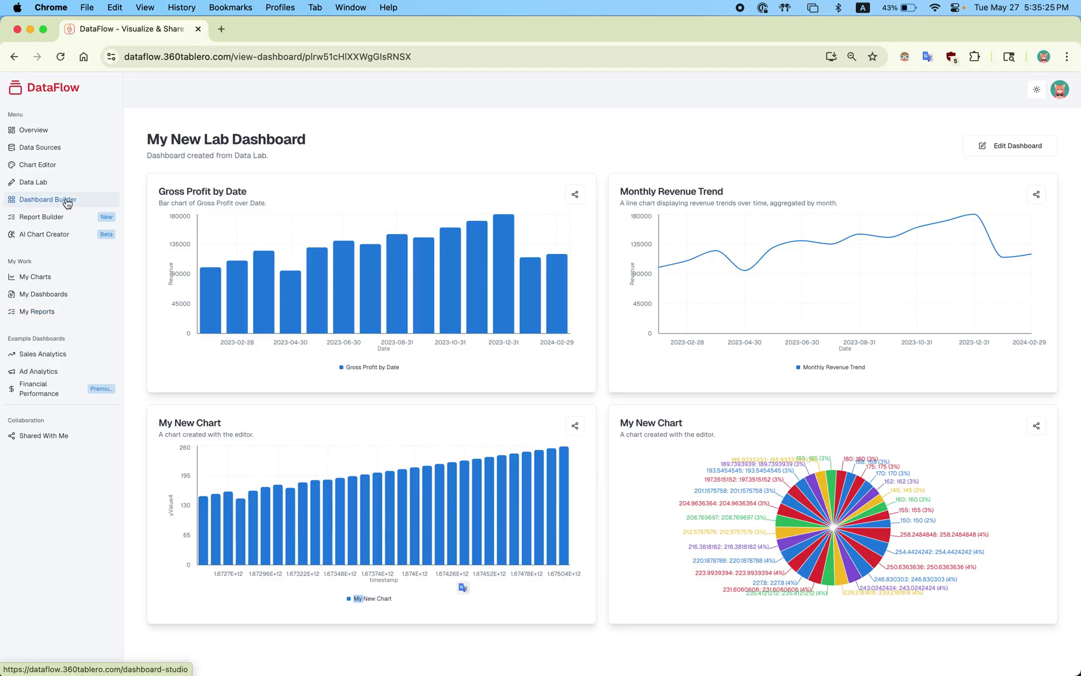
View the most recently updated My New Report and go to the Report Builder
click(55, 311)
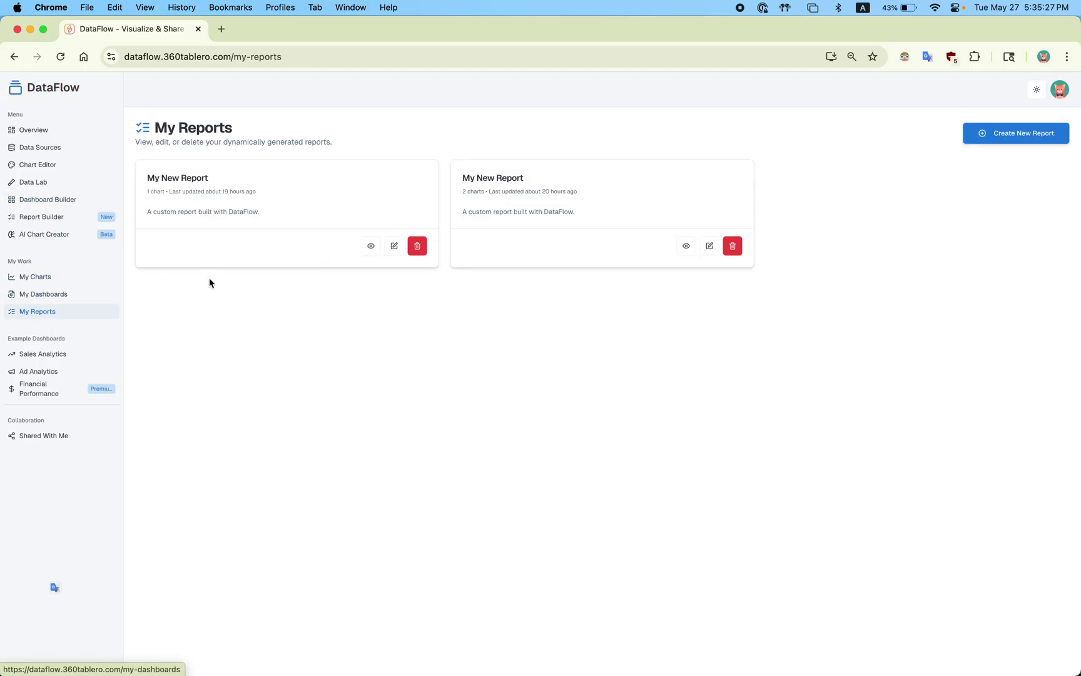
click(371, 247)
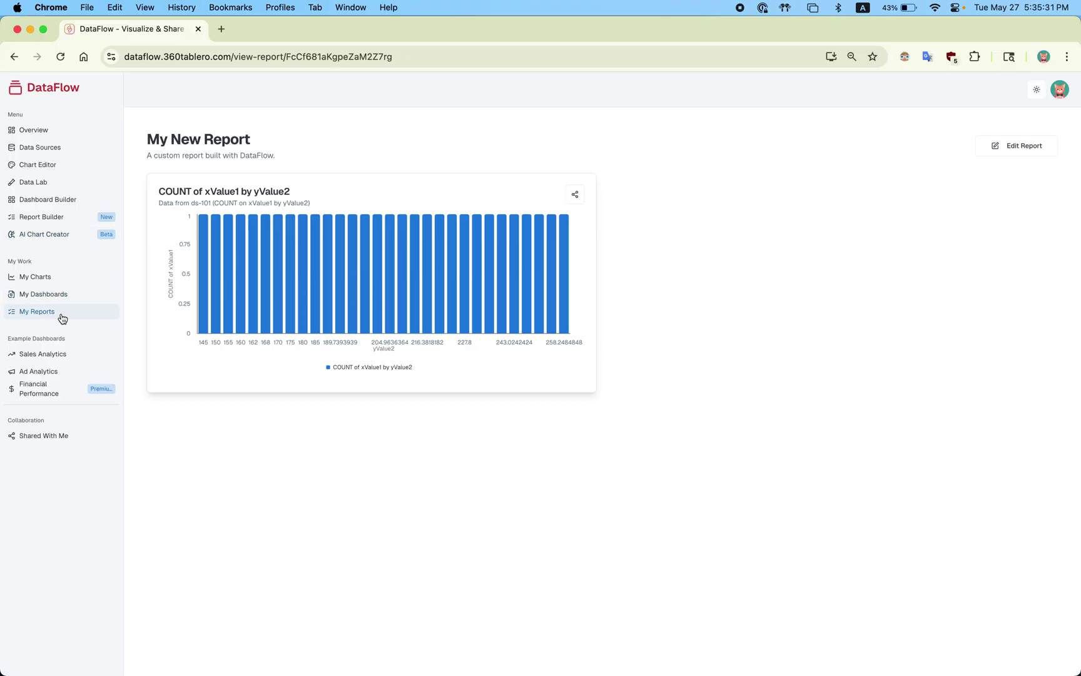
click(51, 218)
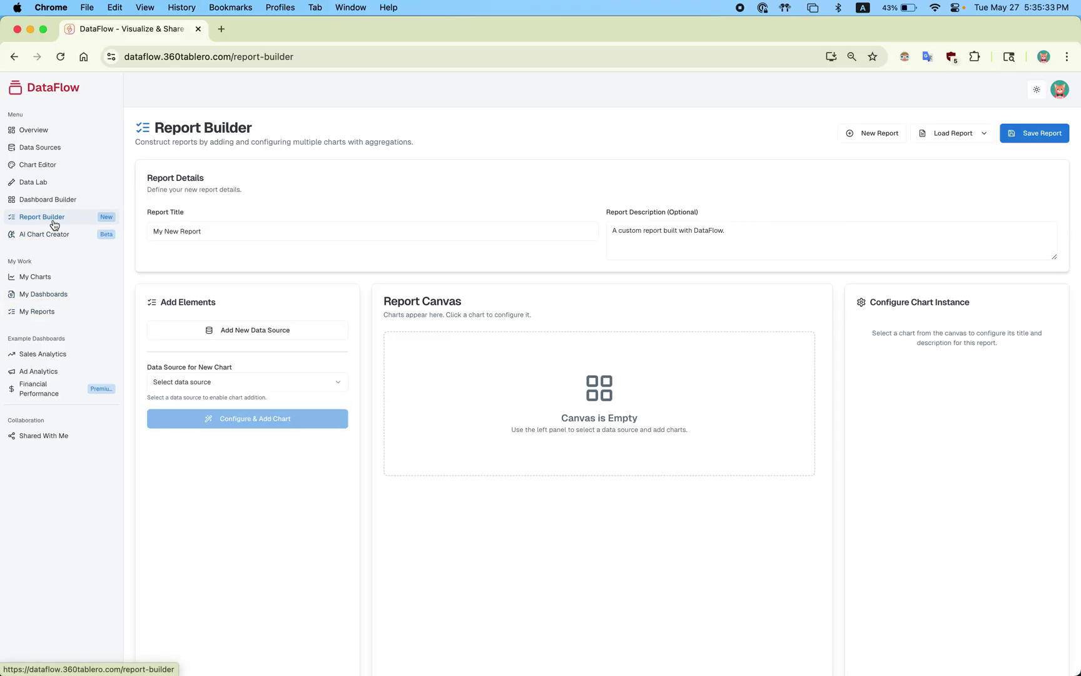
click(254, 332)
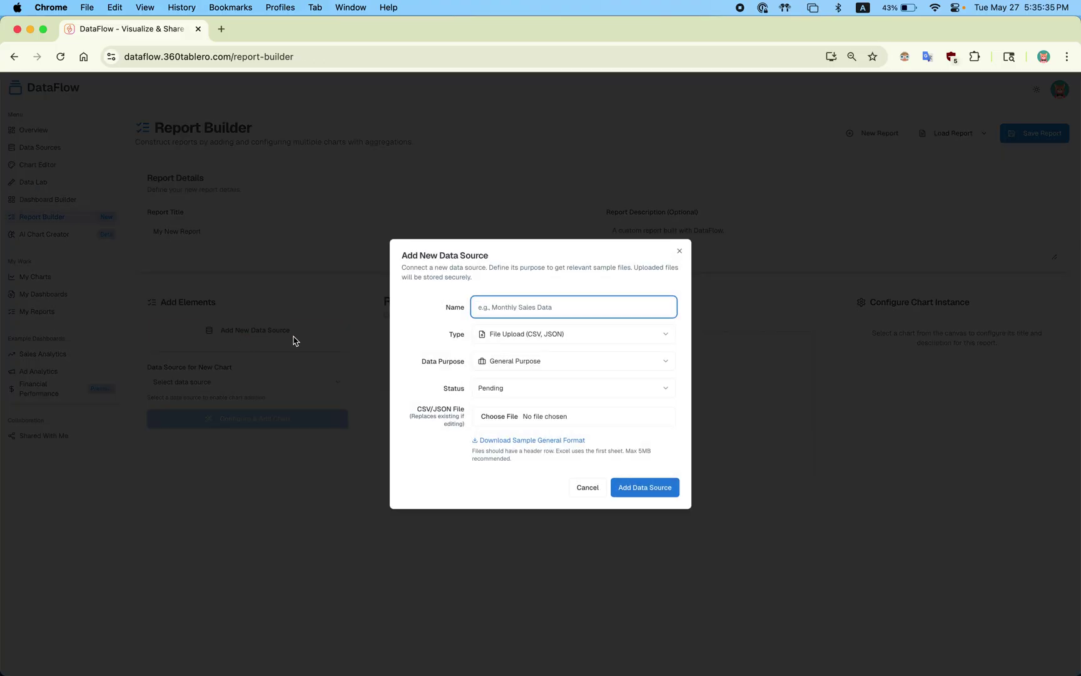
click(558, 361)
click(543, 348)
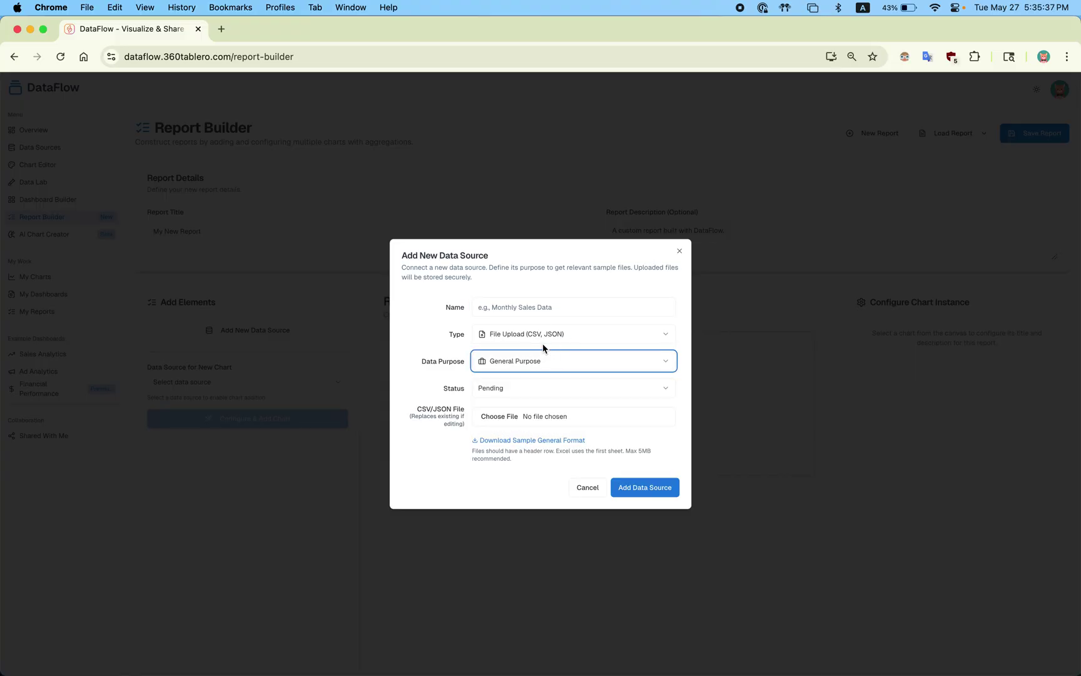
click(677, 252)
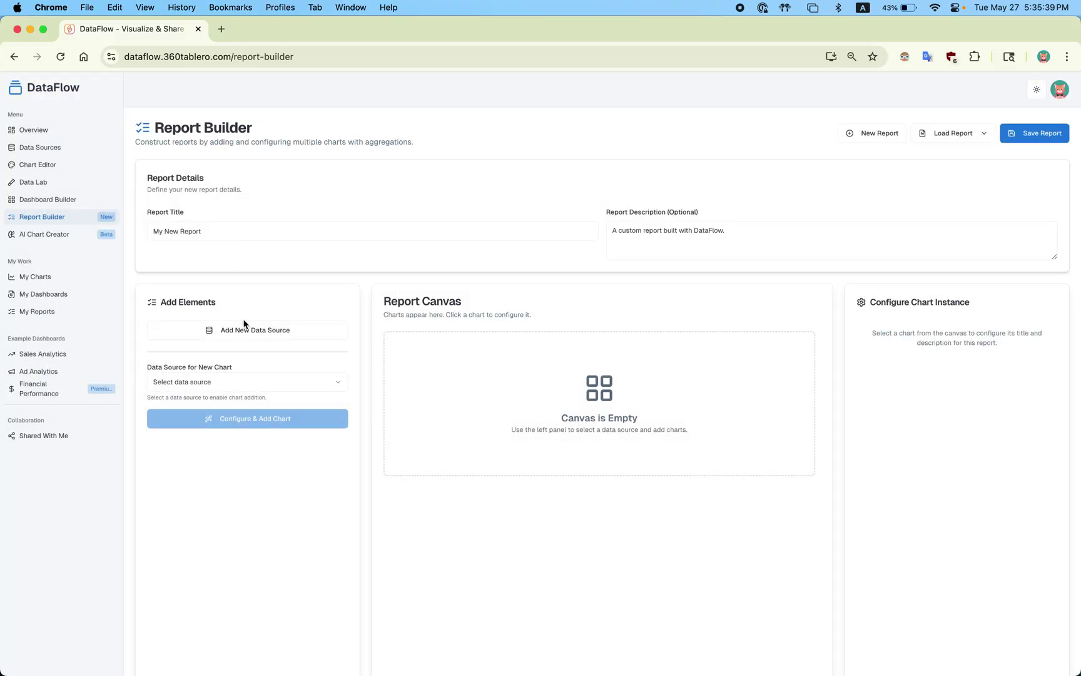
Choose fin performance (file) as the data source and open the configuration of a new report chart
click(247, 383)
click(213, 403)
click(207, 410)
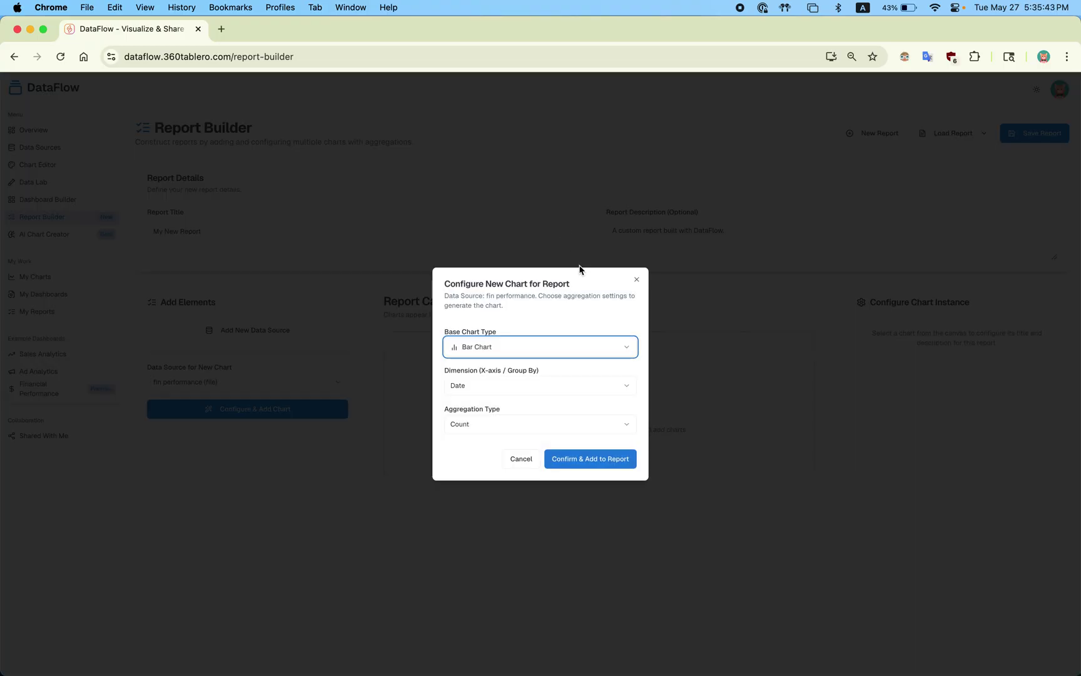
Configure the report chart as an Area Chart grouped by Date with Count aggregation and add it to the report
click(502, 348)
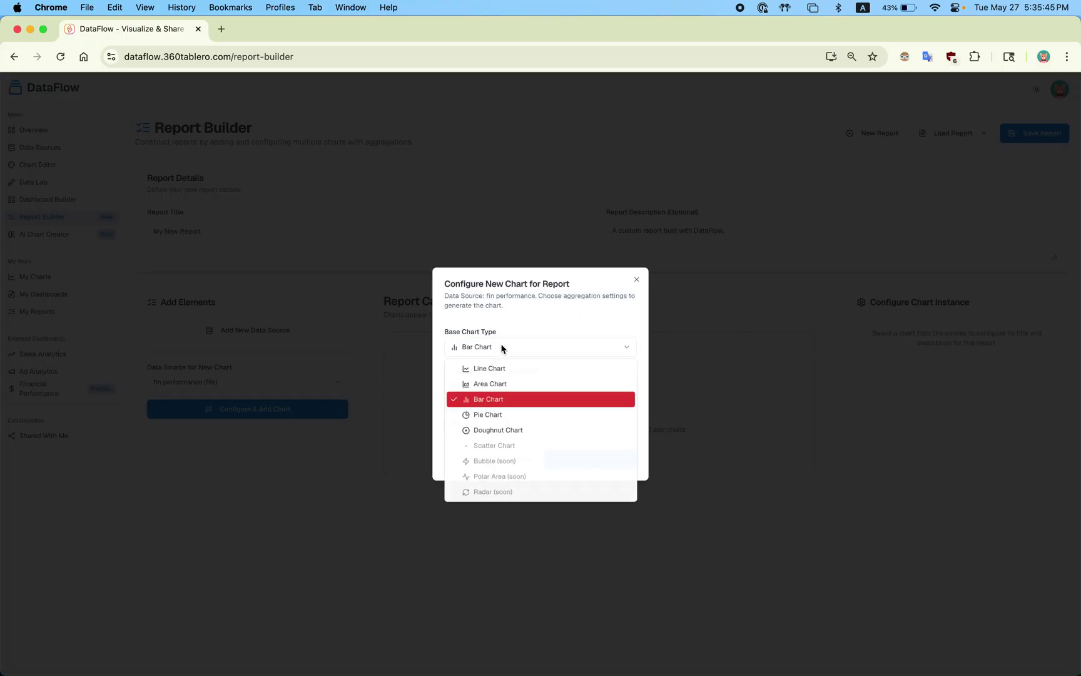
click(495, 384)
click(518, 387)
click(517, 386)
click(496, 426)
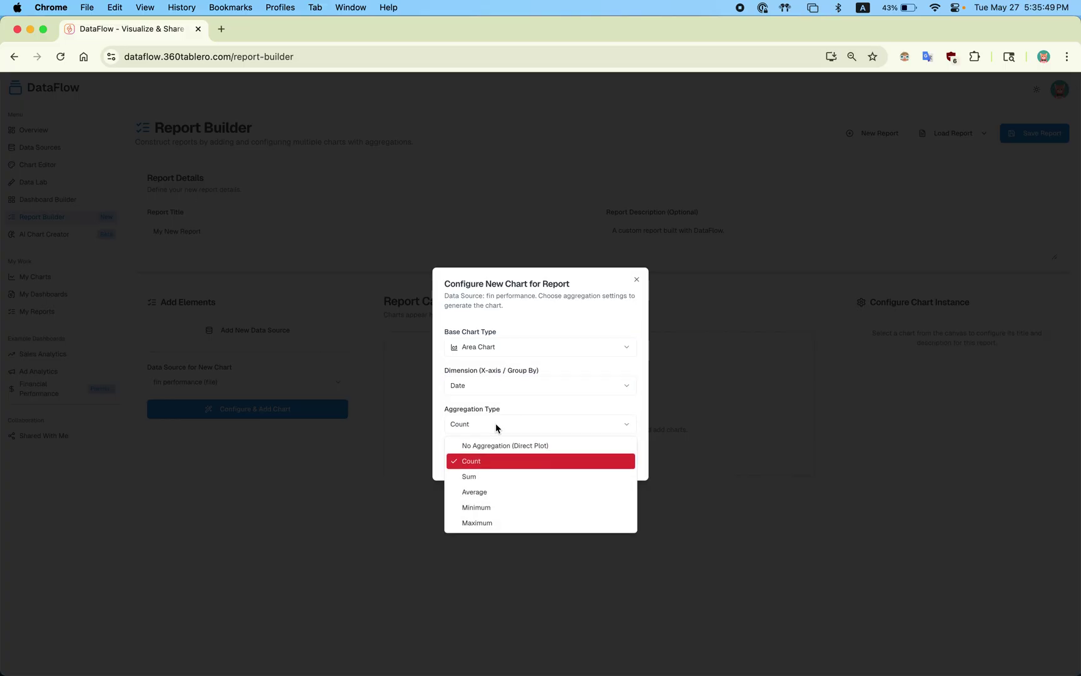
click(517, 399)
click(610, 461)
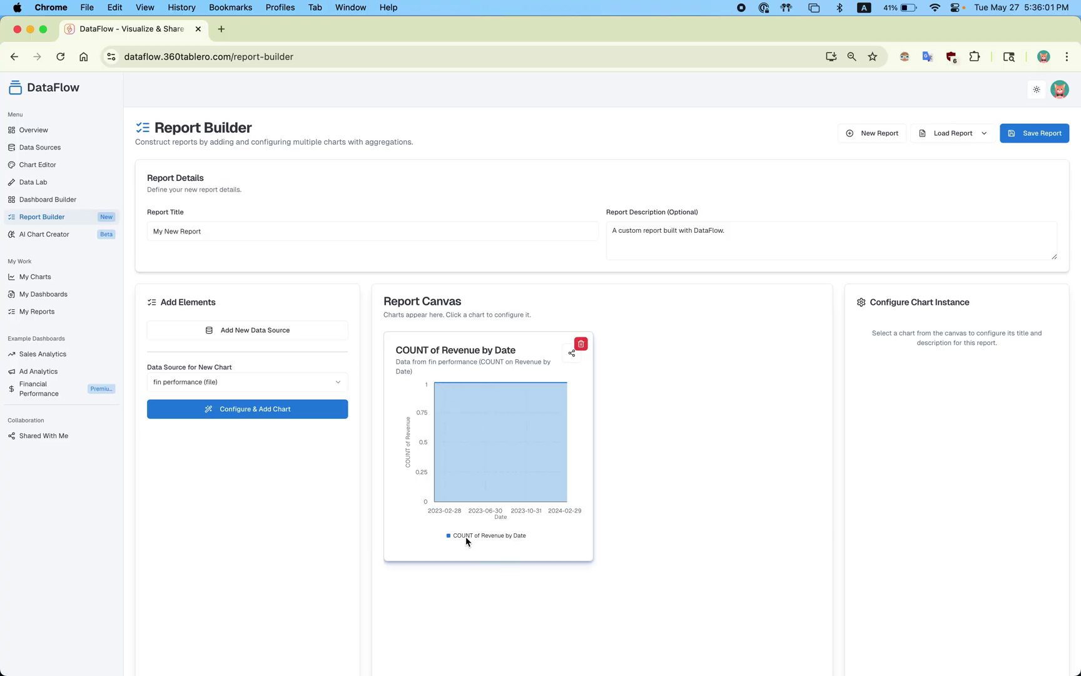
Save the report and open the most recently updated My New Report from the saved reports for viewing
click(1048, 134)
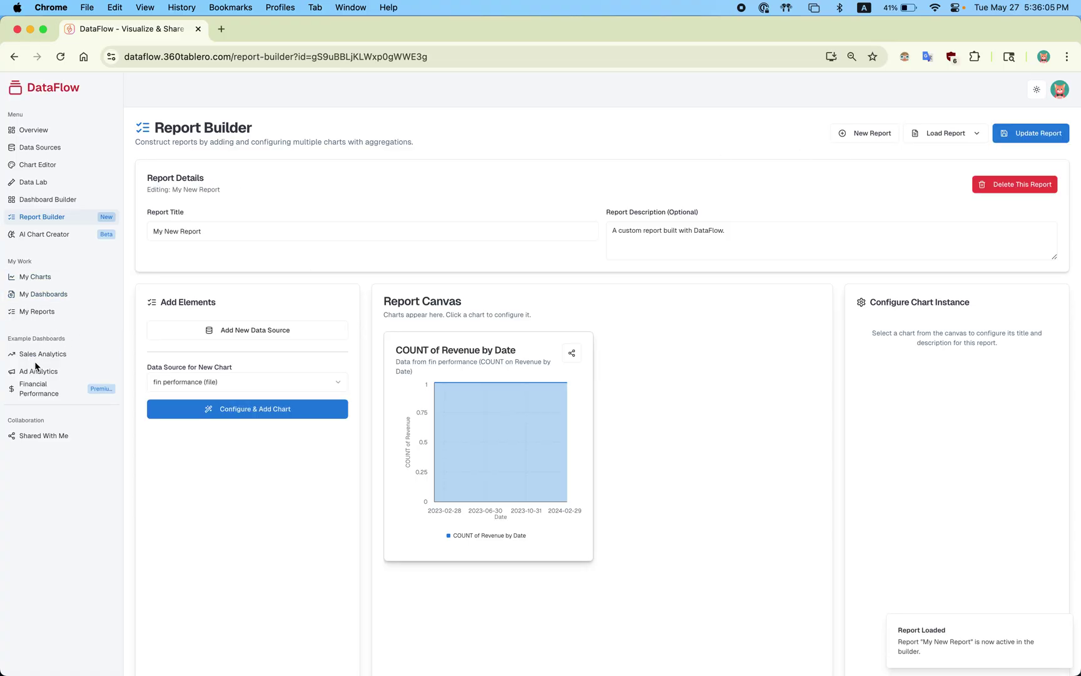
click(50, 316)
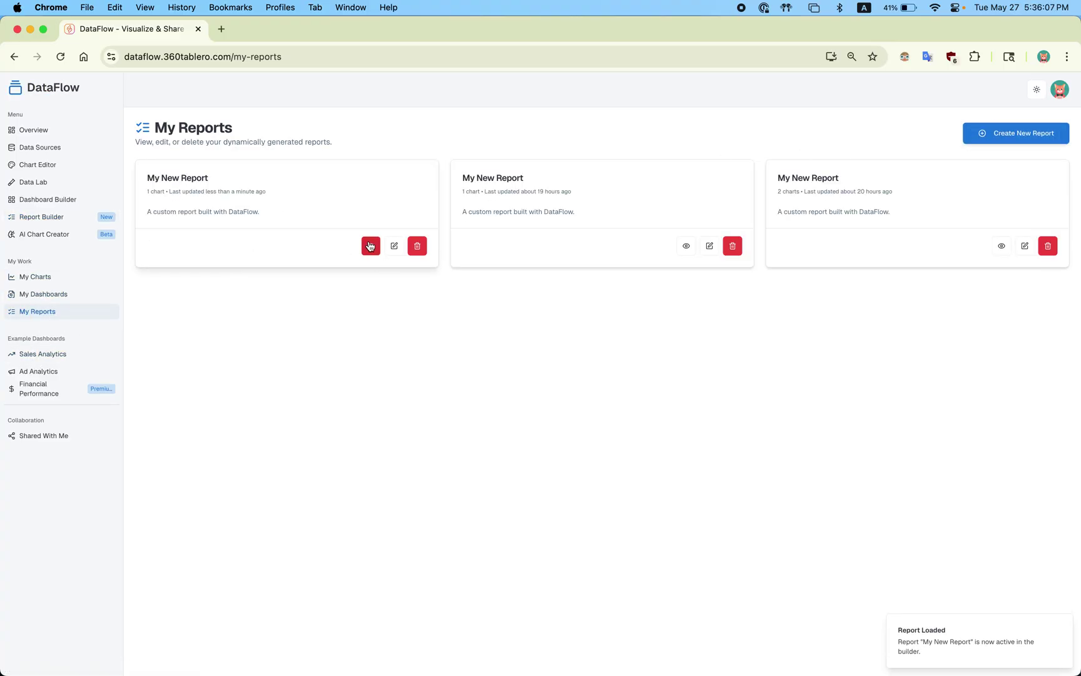
click(368, 245)
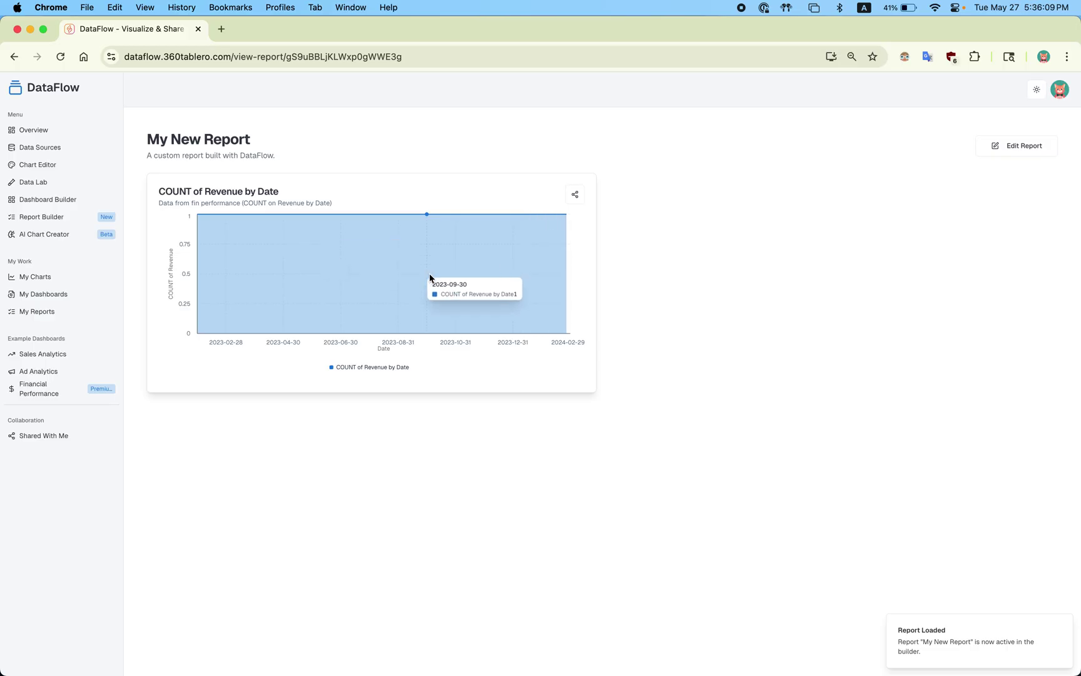
Open the Sales Analytics example dashboard, load the sales - 001 data source and look over the resulting charts
click(80, 355)
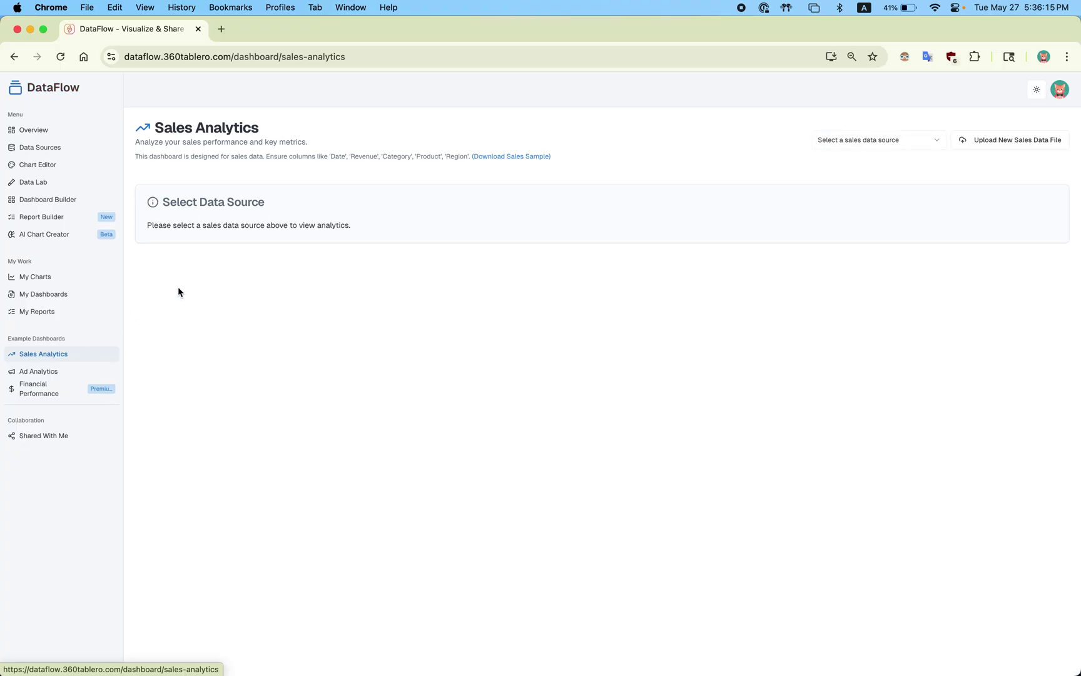
click(870, 138)
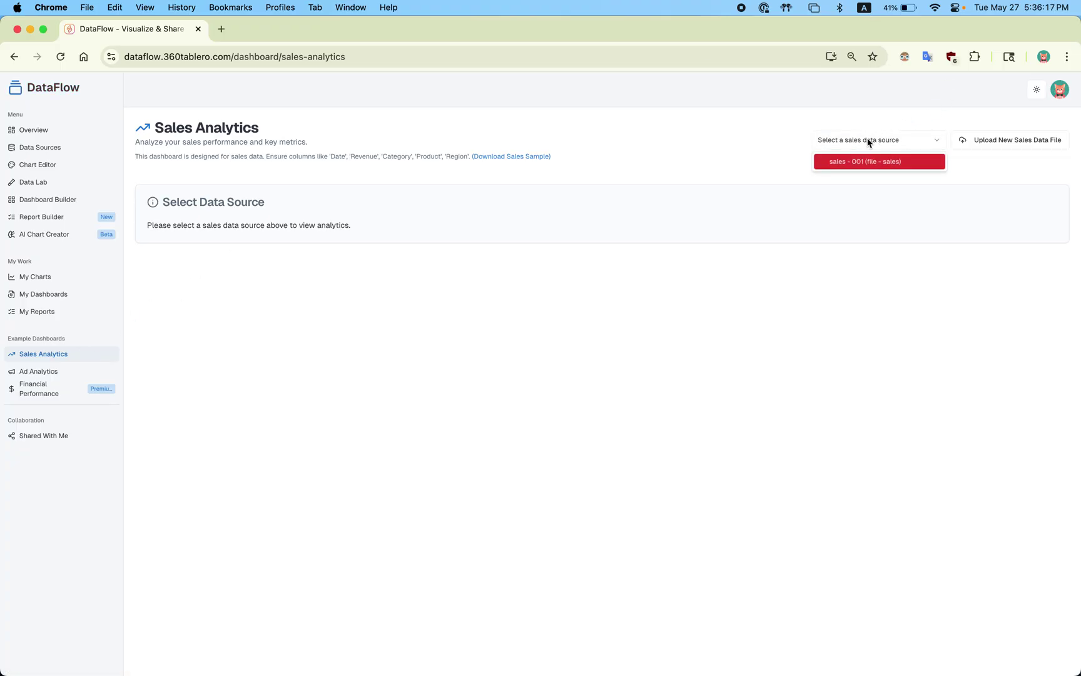
click(801, 180)
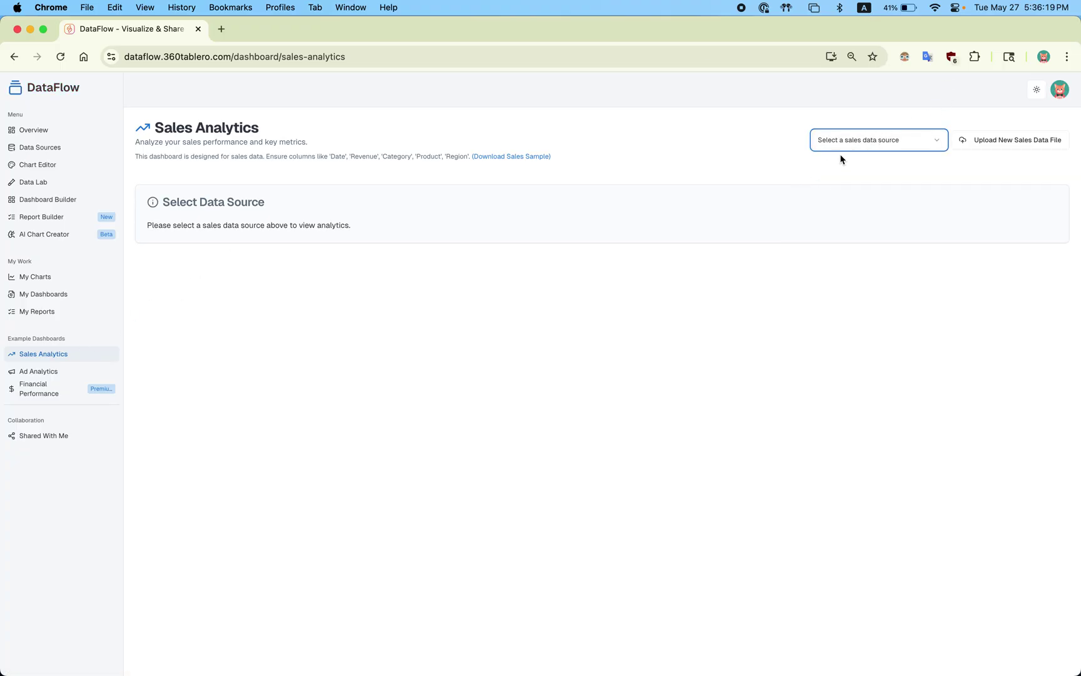
drag(570, 156, 334, 155)
click(514, 190)
click(881, 145)
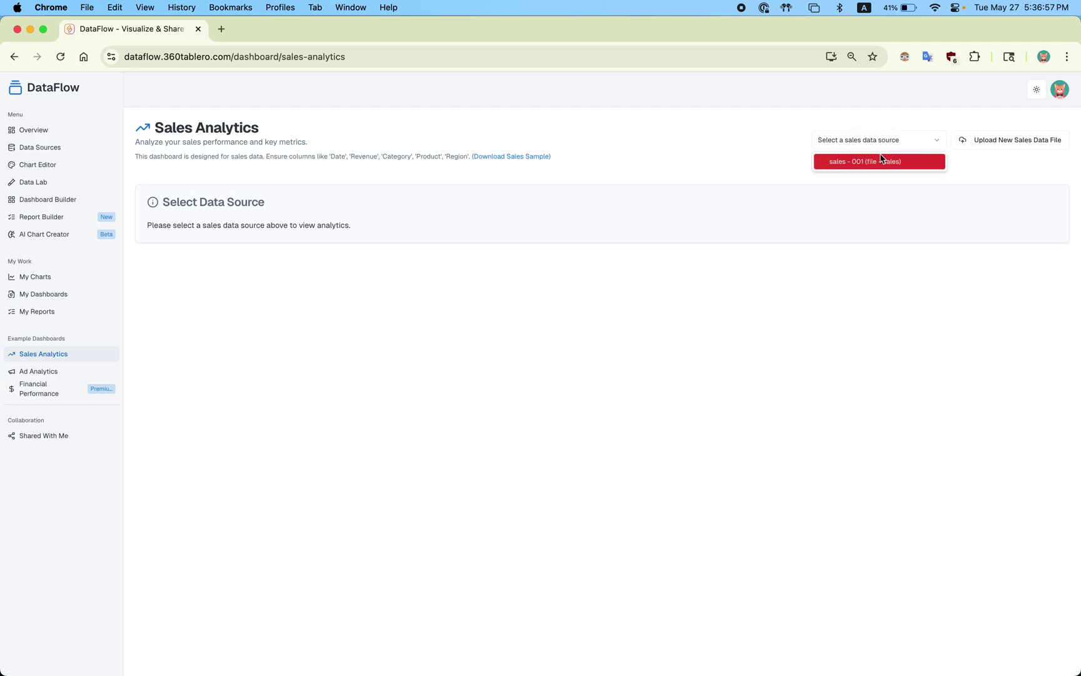
click(879, 164)
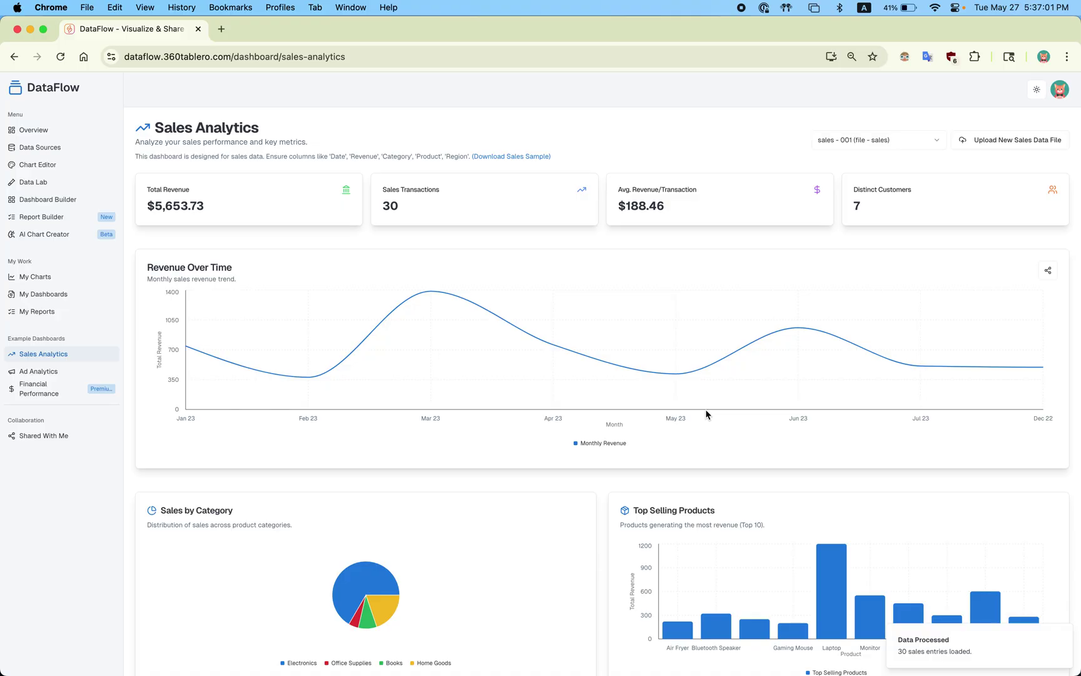
scroll(706, 414, down, 10)
scroll(705, 414, up, 10)
Load the ads 001 data source in the Ad Analytics dashboard and view its charts, campaign table and new-data upload form
click(44, 371)
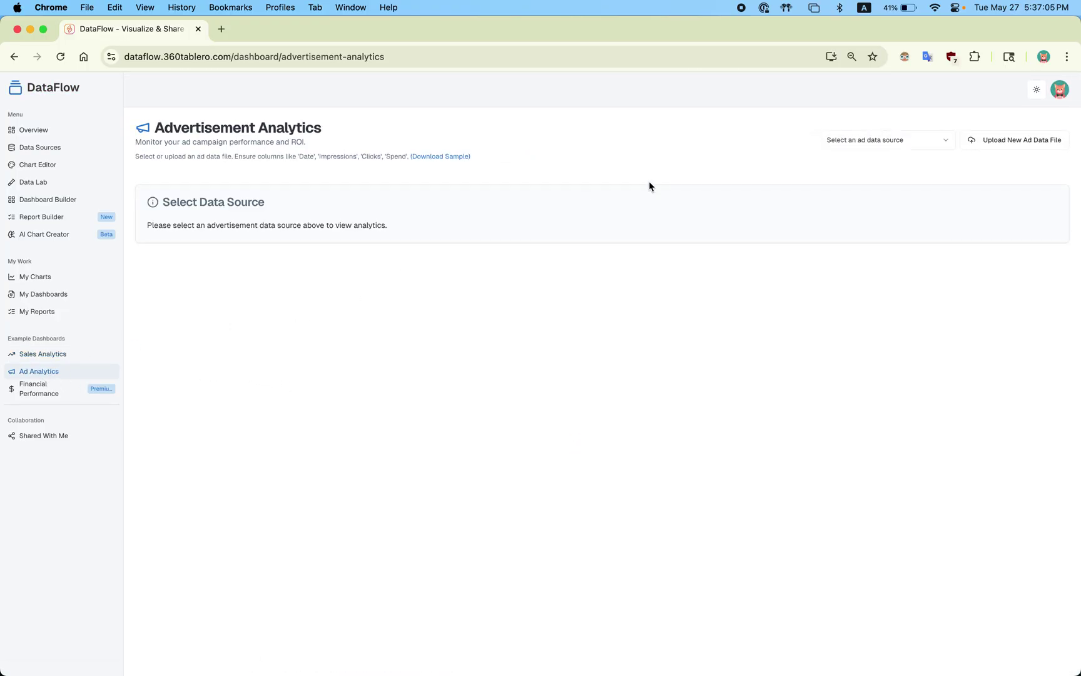
click(866, 139)
click(876, 164)
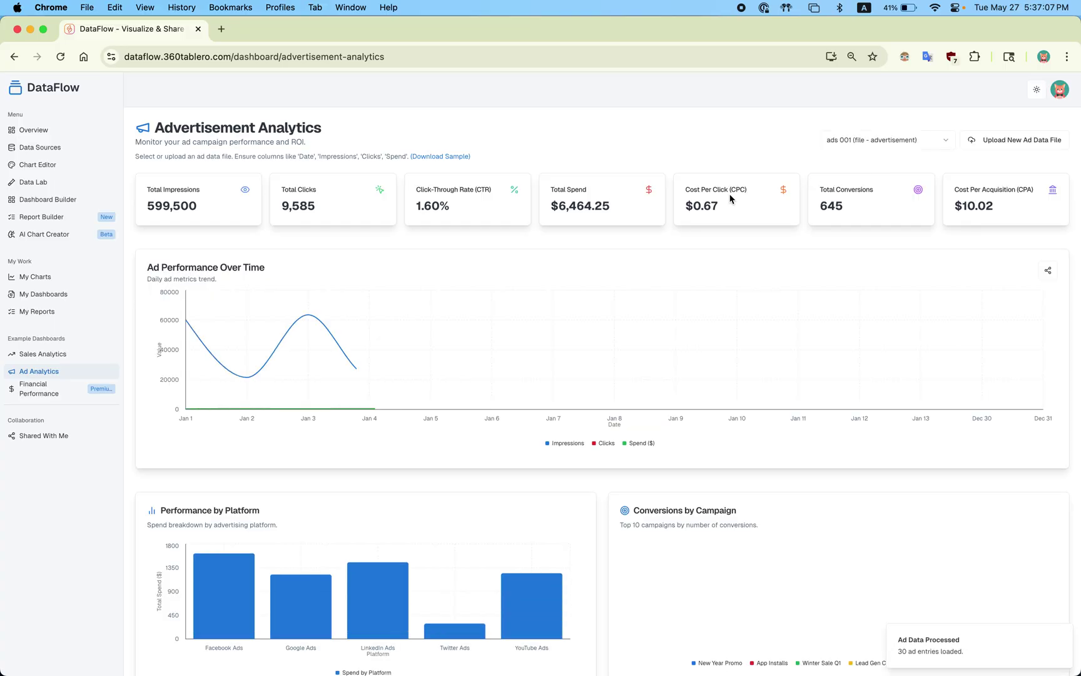
scroll(704, 280, down, 7)
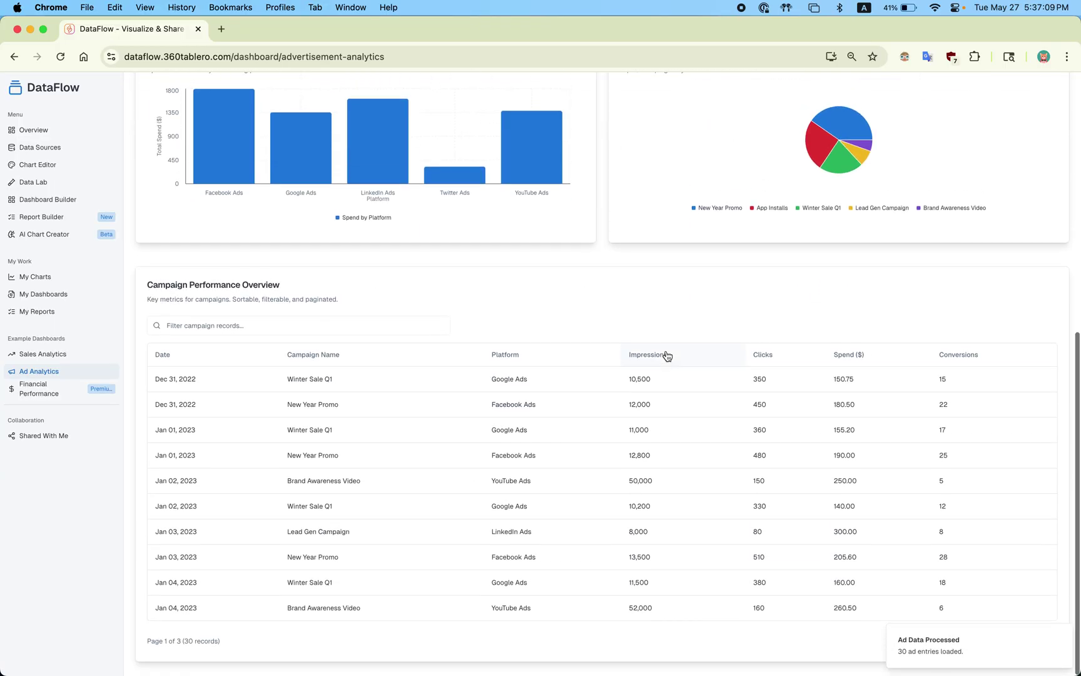
scroll(667, 355, up, 7)
click(999, 141)
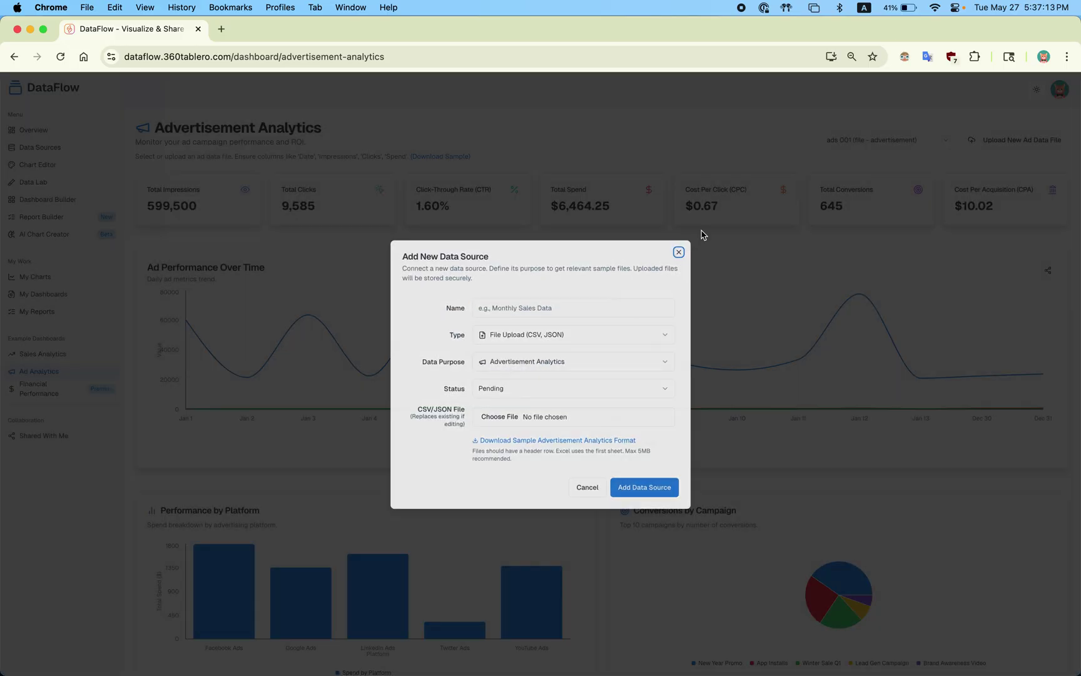
click(701, 235)
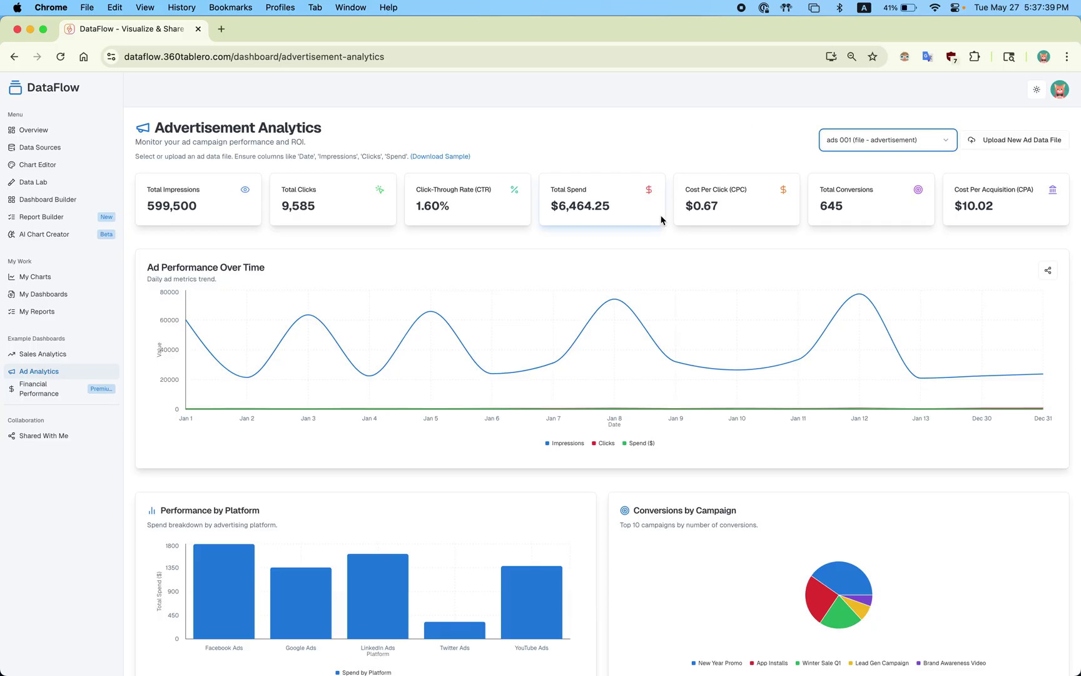
Open the Financial Performance example dashboard, load the fin performance data source and highlight the dashboard's Premium label
click(46, 393)
click(894, 155)
click(901, 180)
double_click(432, 140)
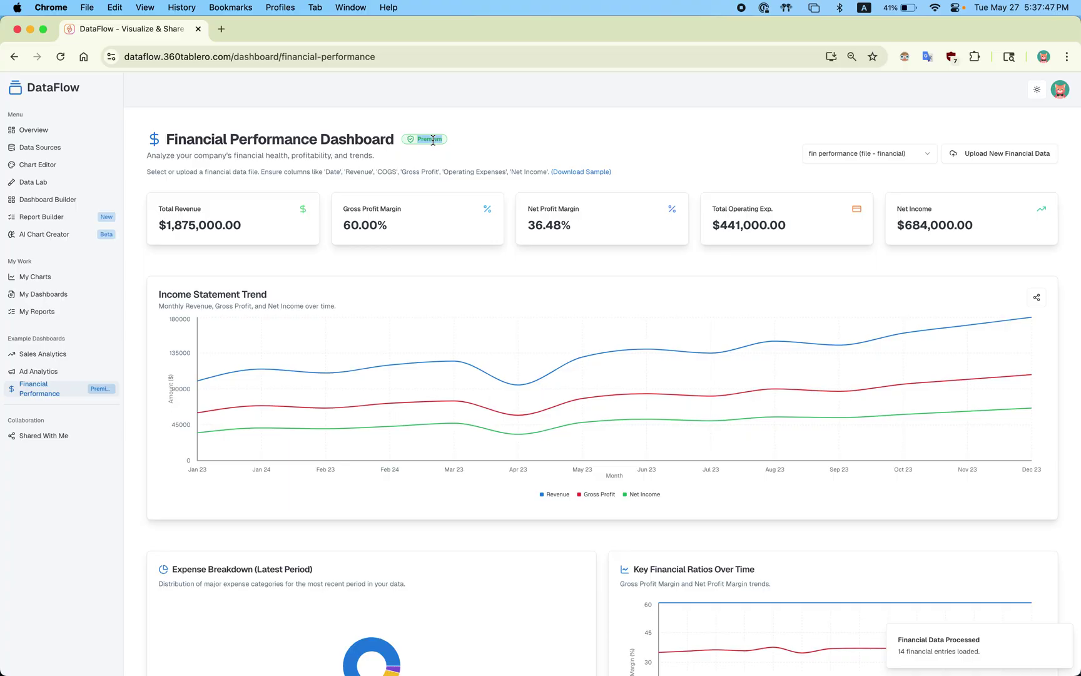
Examine the financial dashboard's charts and records table, and view the share link of the Income Statement Trend chart
scroll(514, 311, down, 9)
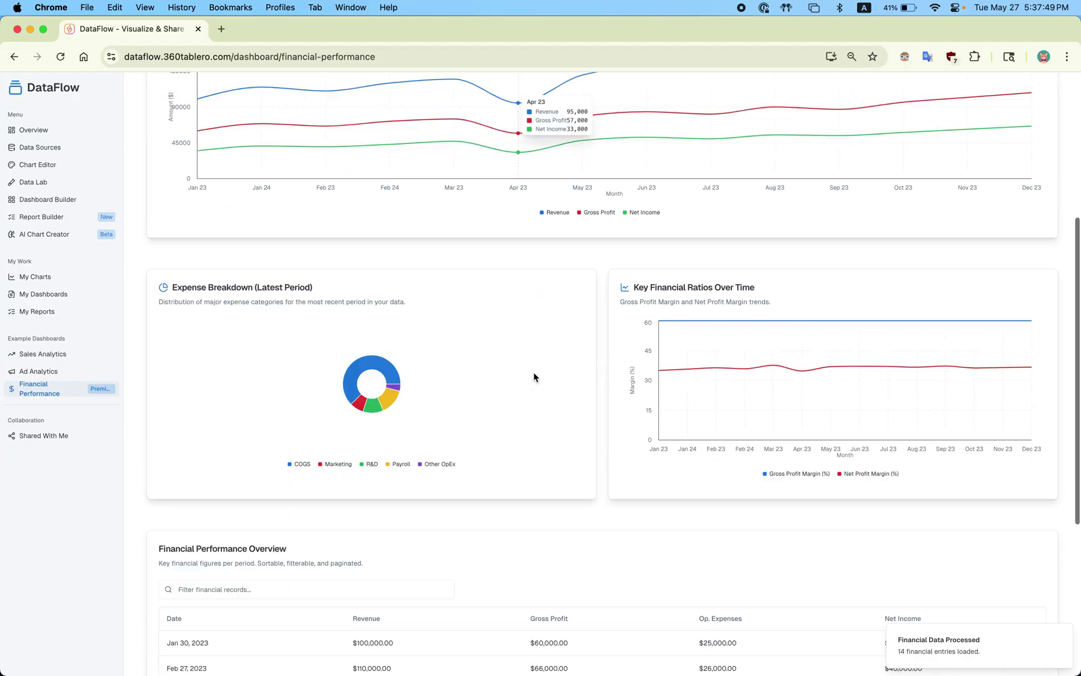
scroll(536, 376, up, 3)
scroll(533, 372, up, 6)
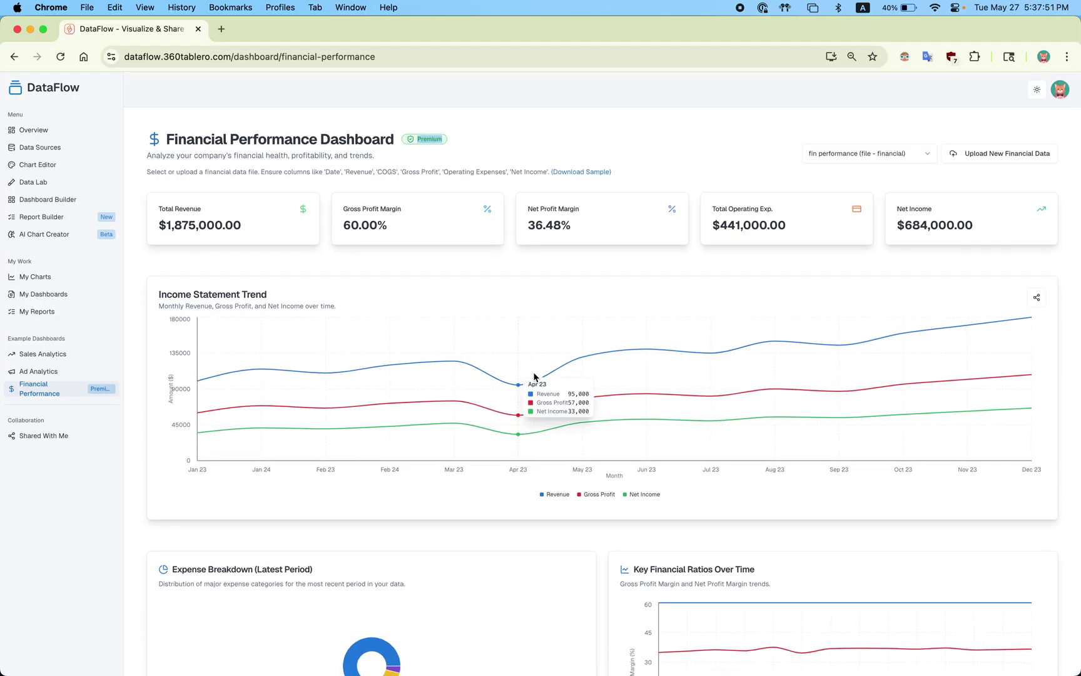
scroll(473, 507, down, 4)
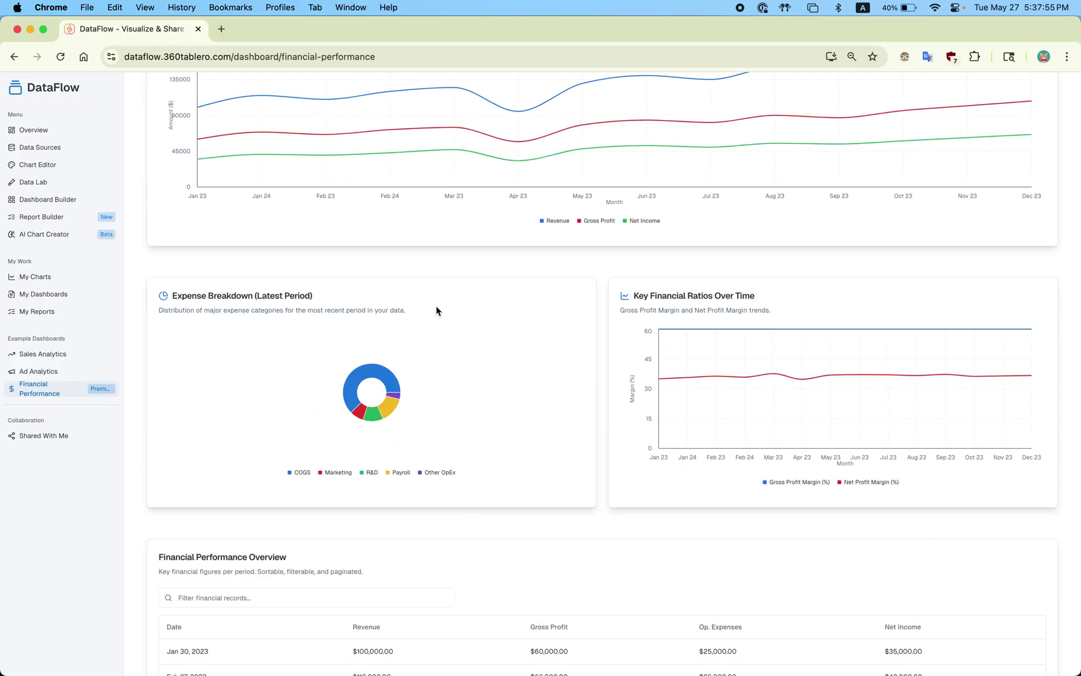
scroll(556, 324, down, 4)
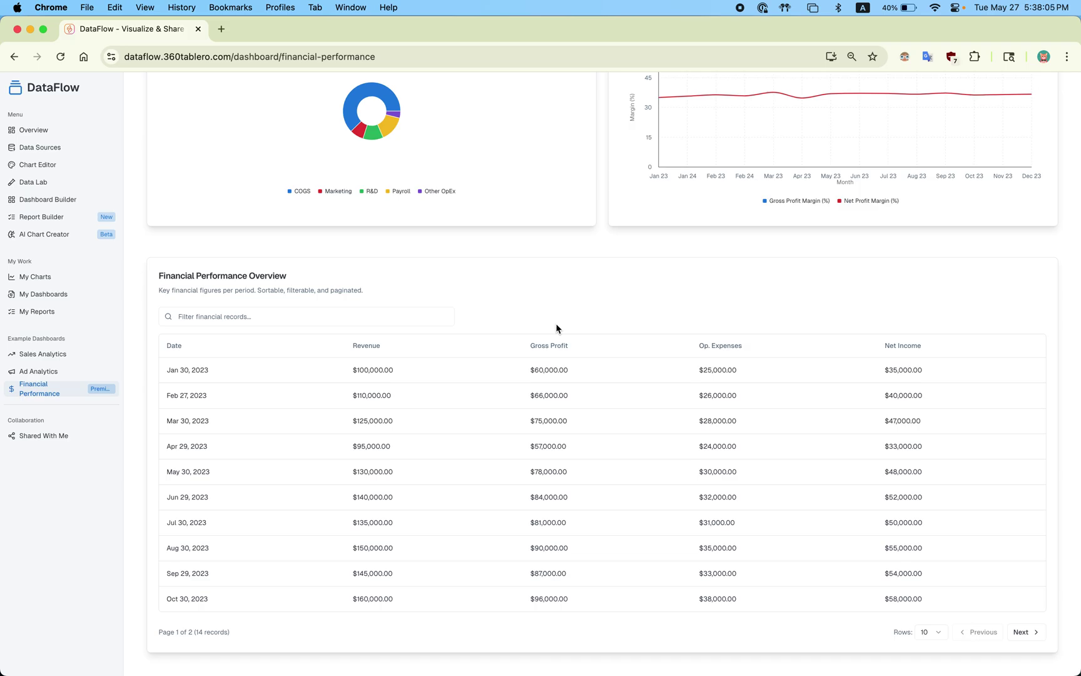
scroll(538, 419, up, 8)
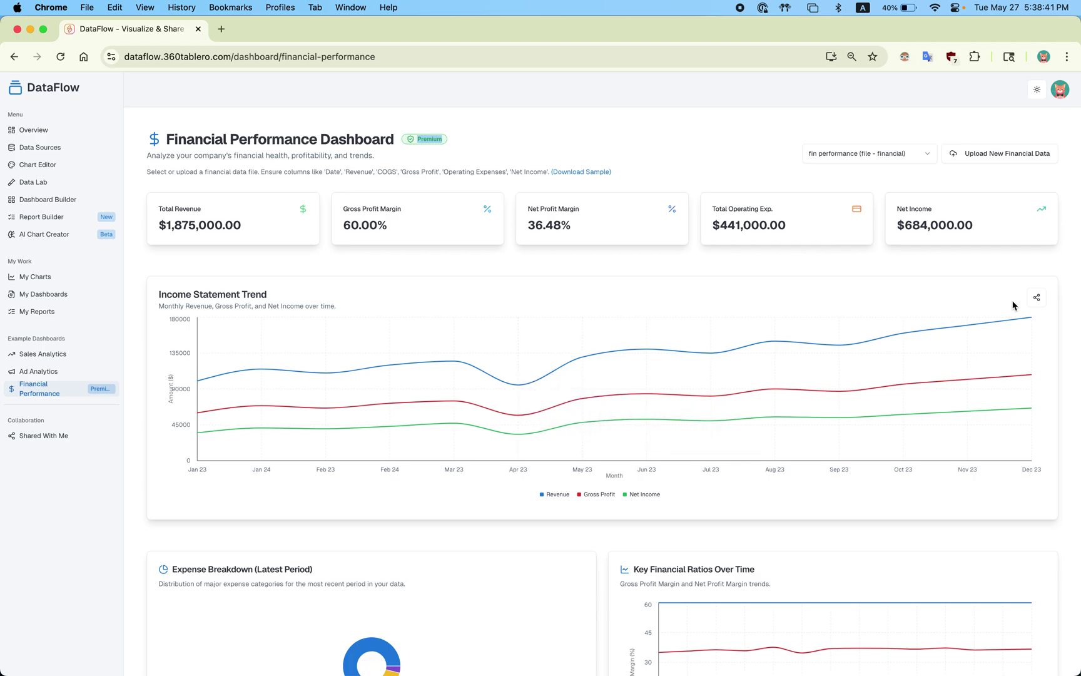
click(1036, 302)
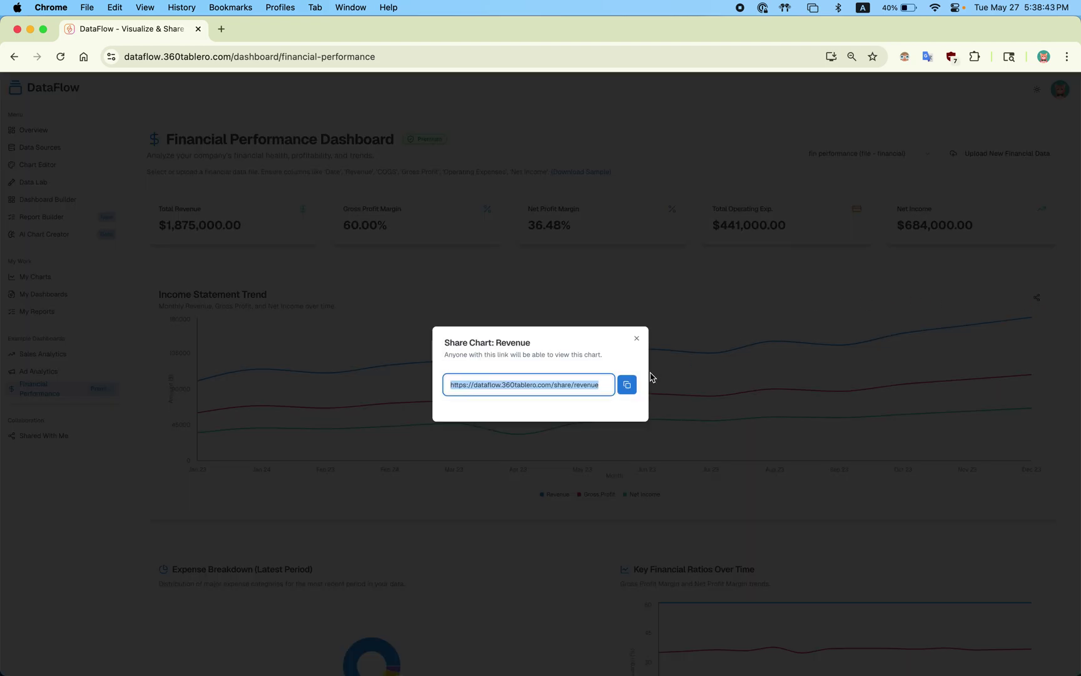
click(637, 338)
scroll(681, 516, down, 9)
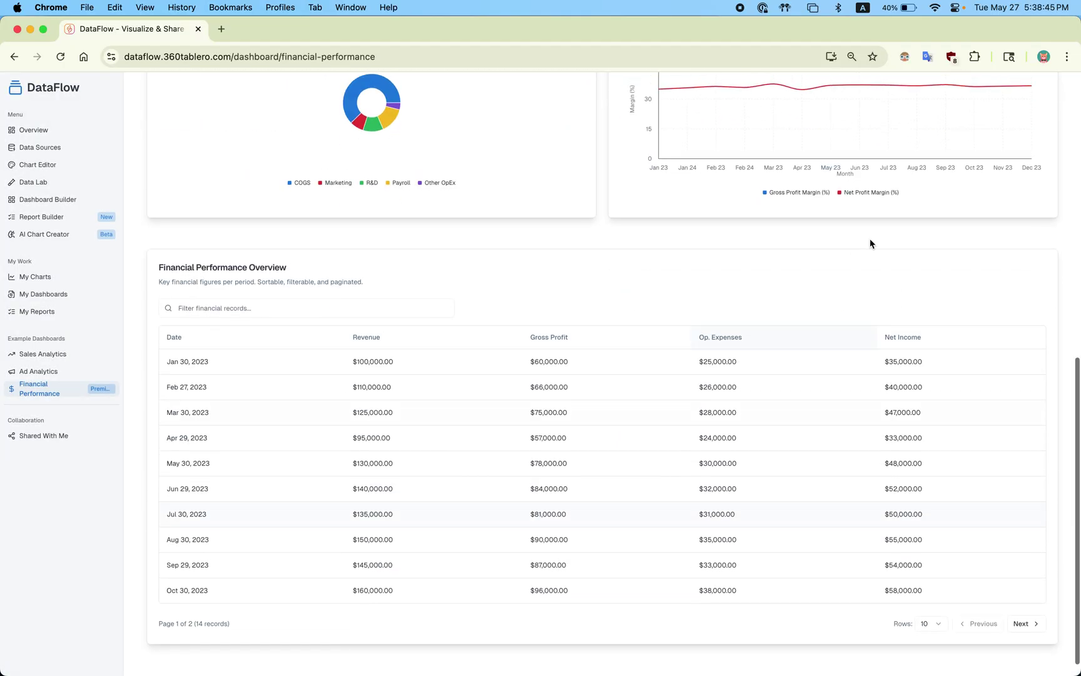
scroll(972, 145, up, 2)
scroll(973, 145, up, 2)
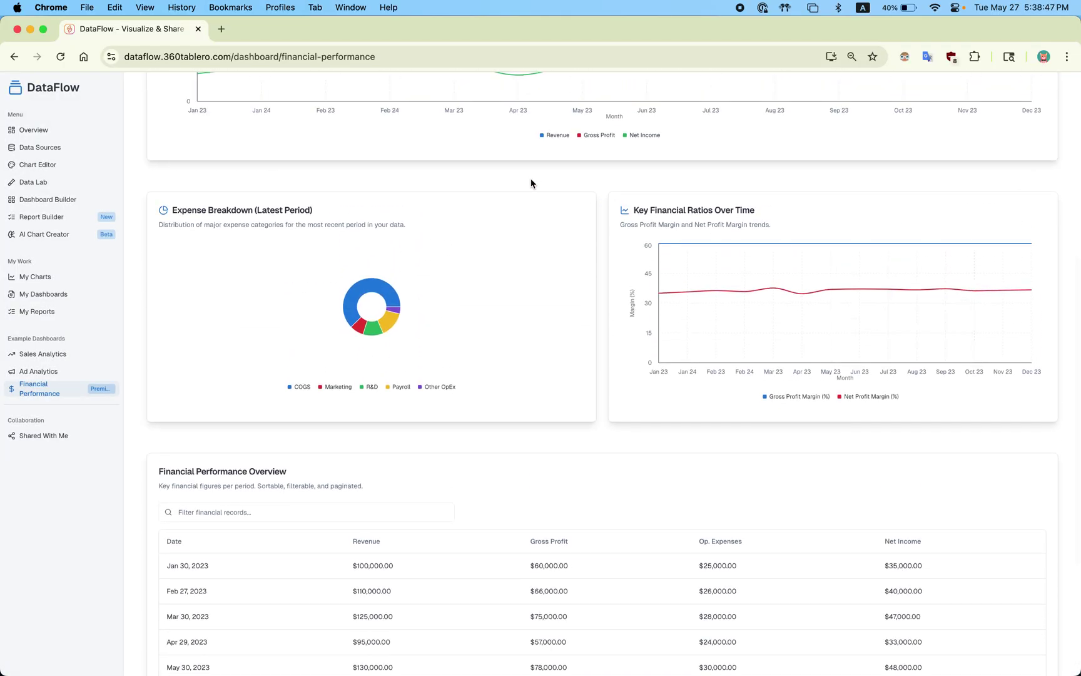
scroll(531, 181, up, 6)
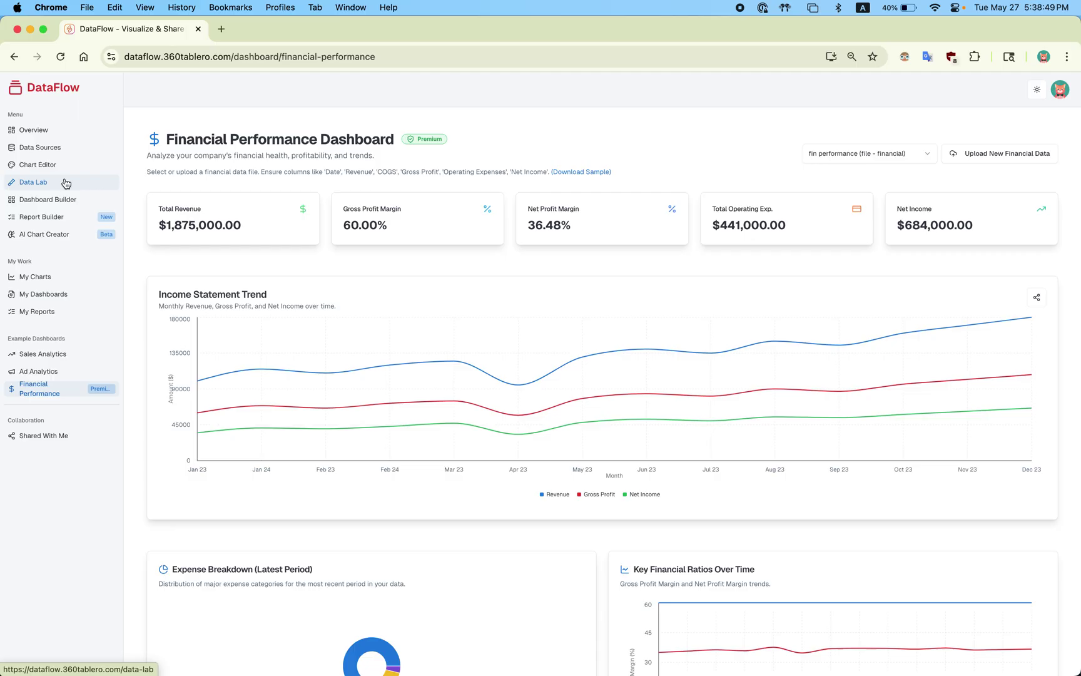
Revisit Data Lab and the Report Builder, and open the most recently updated My New Lab Dashboard for viewing
click(65, 186)
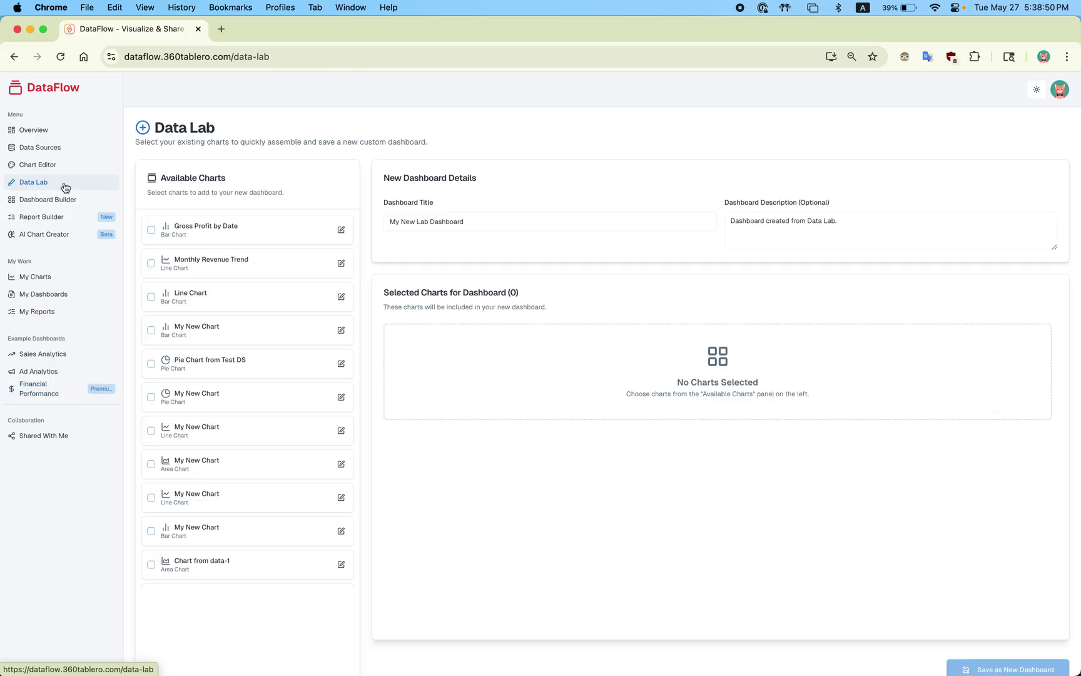
click(57, 218)
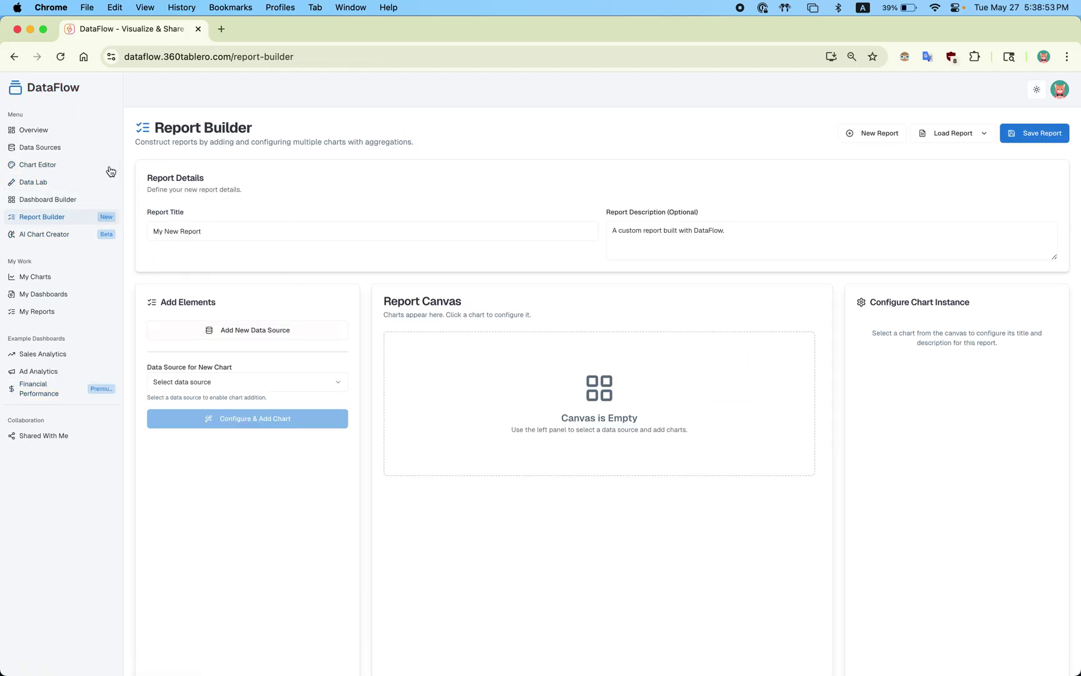
click(53, 294)
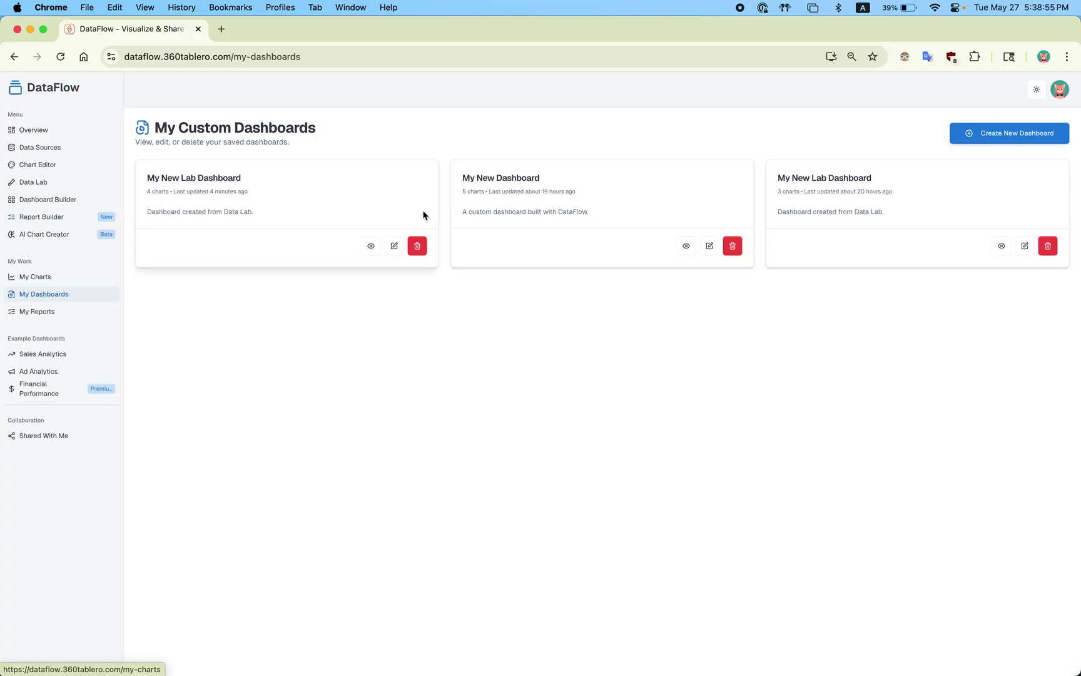
click(373, 248)
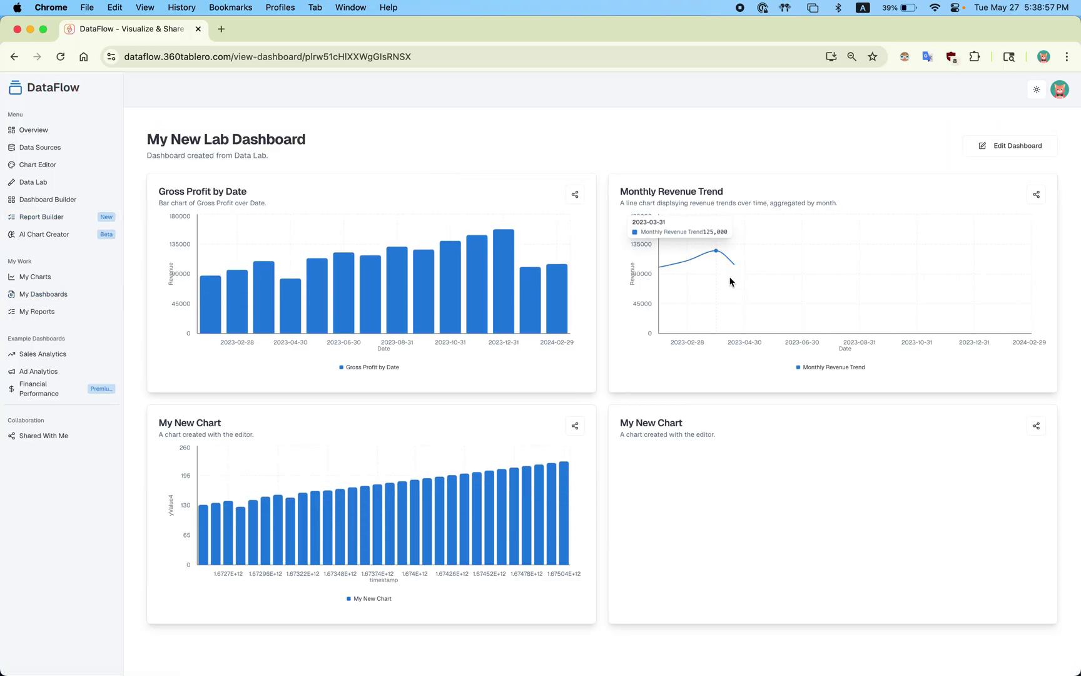
Copy the share link of the dashboard's Gross Profit by Date chart
click(574, 195)
click(626, 384)
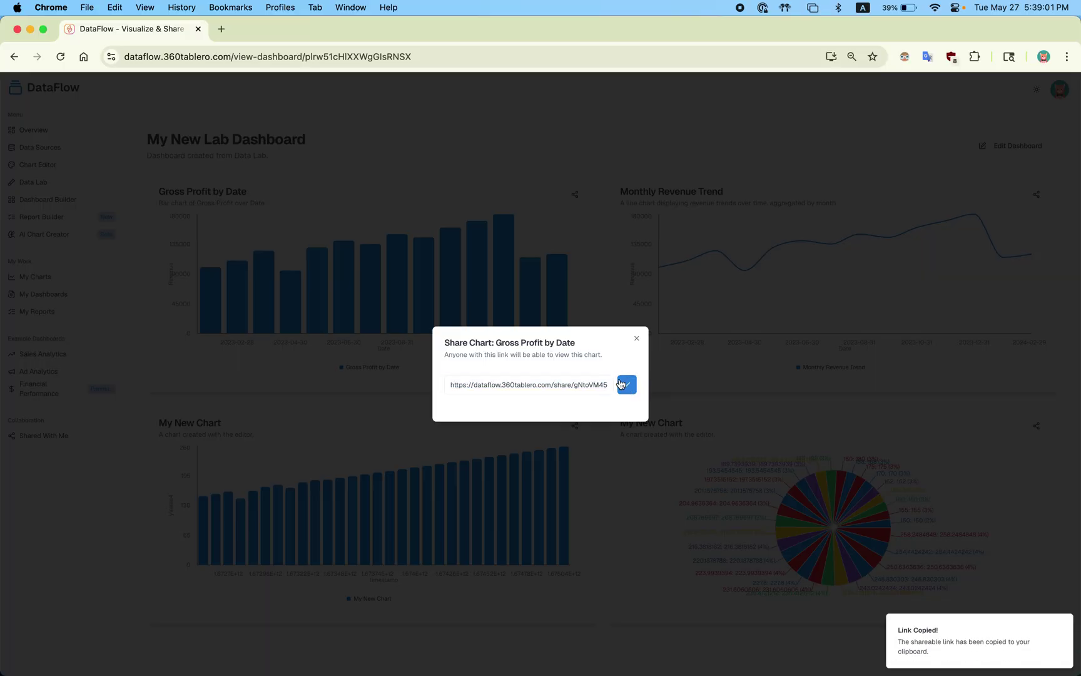
click(394, 56)
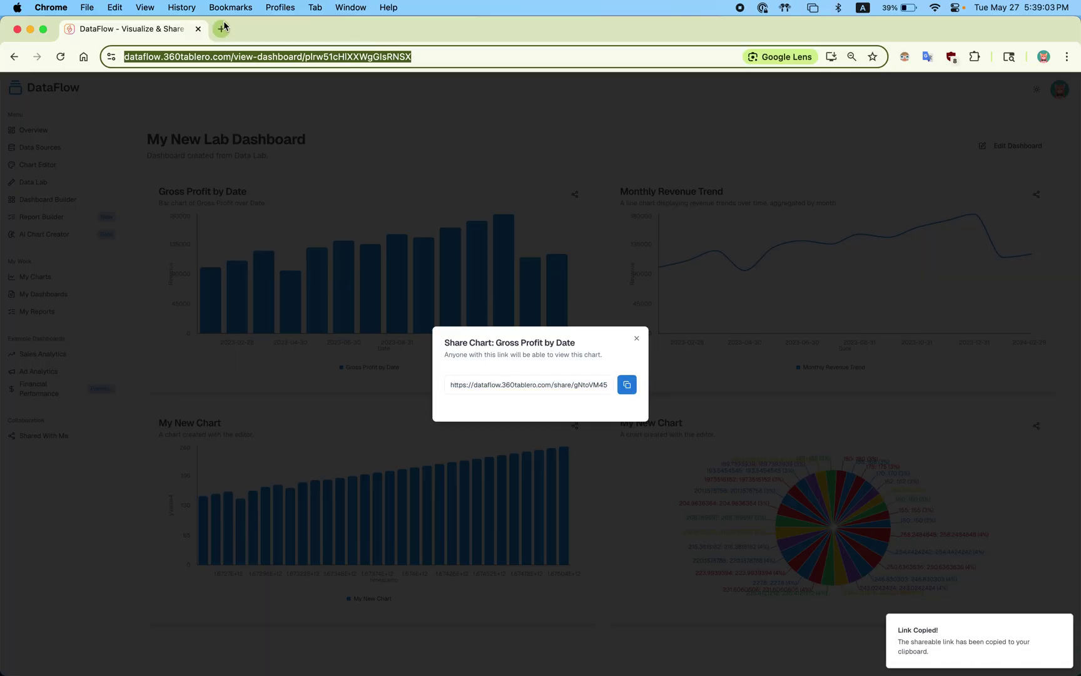
Open the copied link in a new browser tab, view the shared chart in the Chart Editor and close that tab
click(220, 29)
key(super+v)
key(Return)
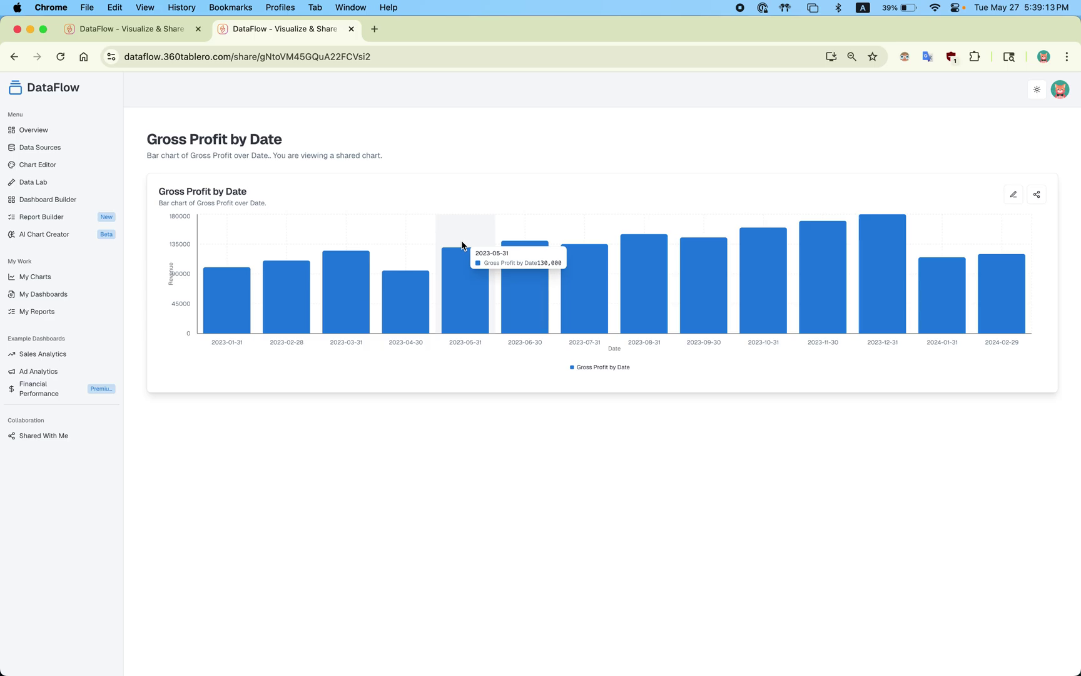
click(1014, 198)
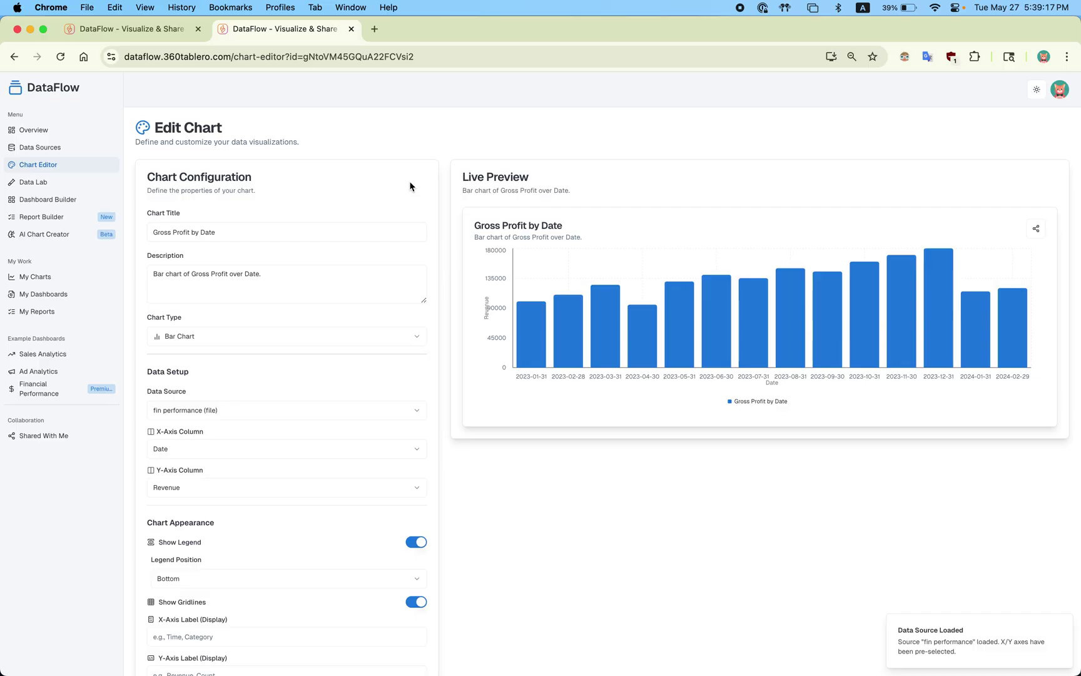
click(351, 29)
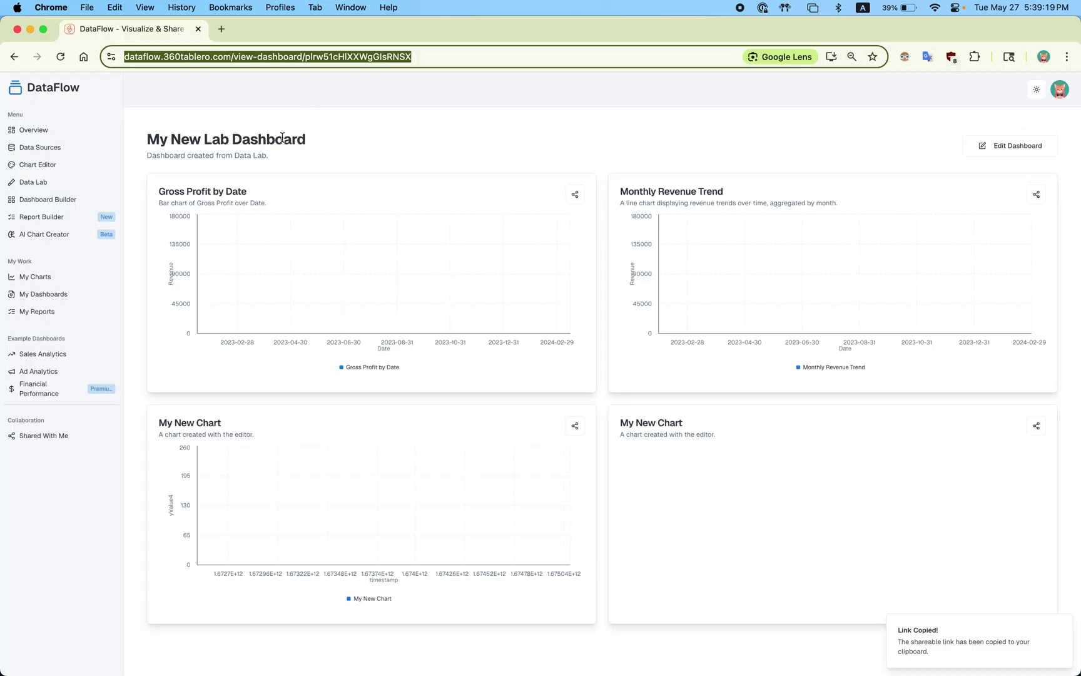
Look over the charts of My New Lab Dashboard and return to the Overview page
scroll(644, 376, down, 1)
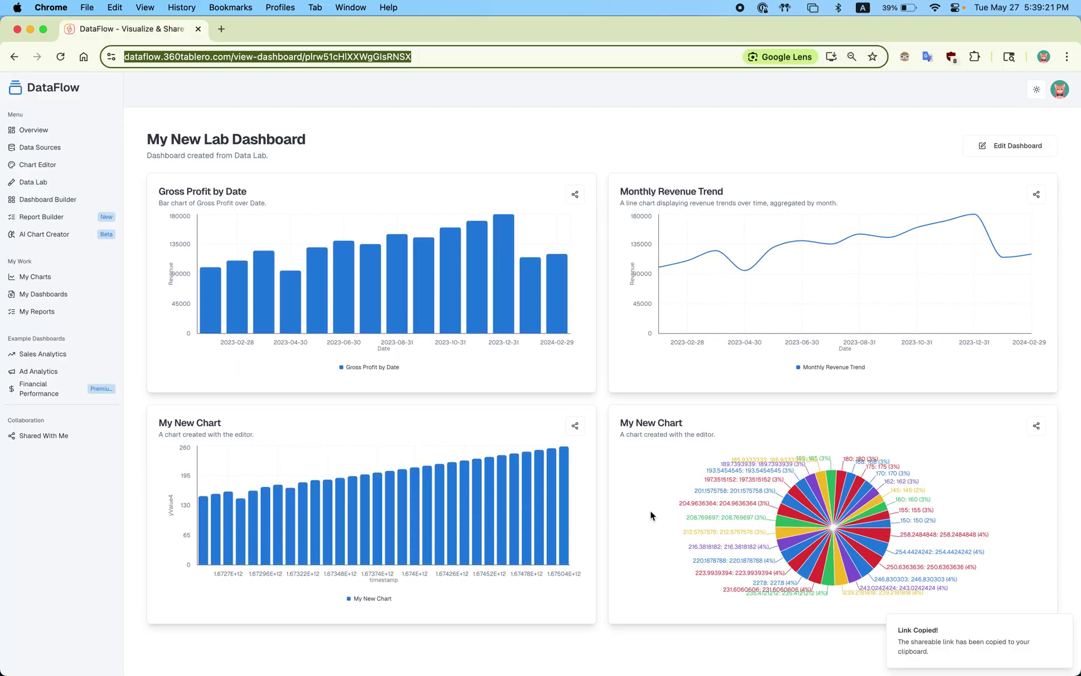
scroll(651, 510, up, 1)
click(50, 98)
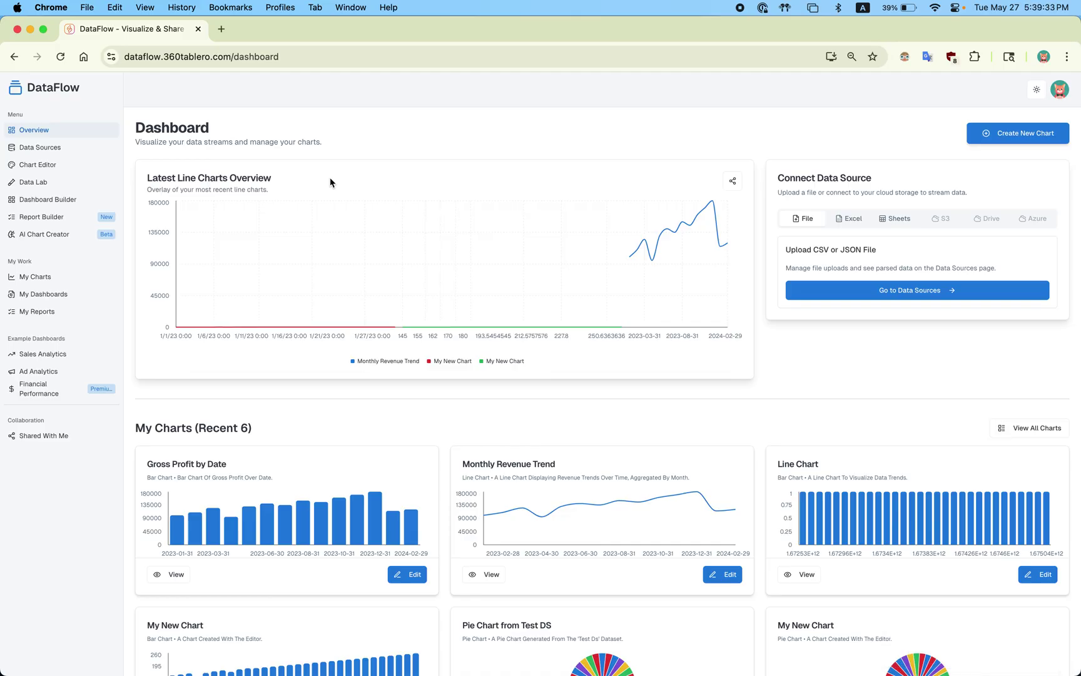
Log out of the account and go back to the public landing page
click(1060, 91)
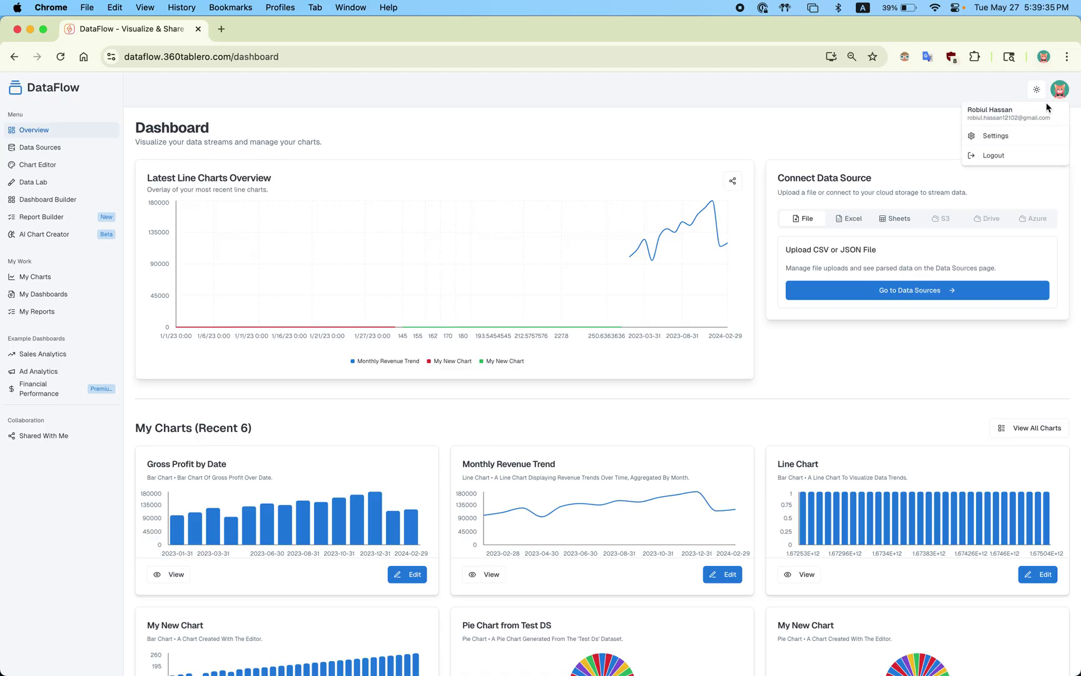
click(999, 156)
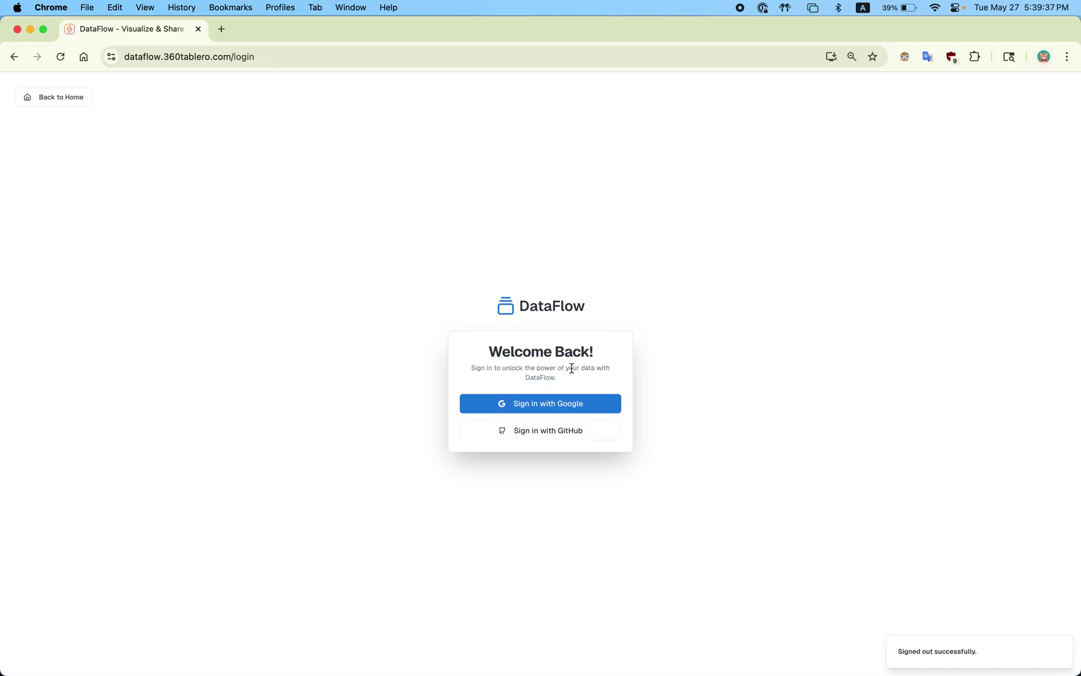
click(73, 104)
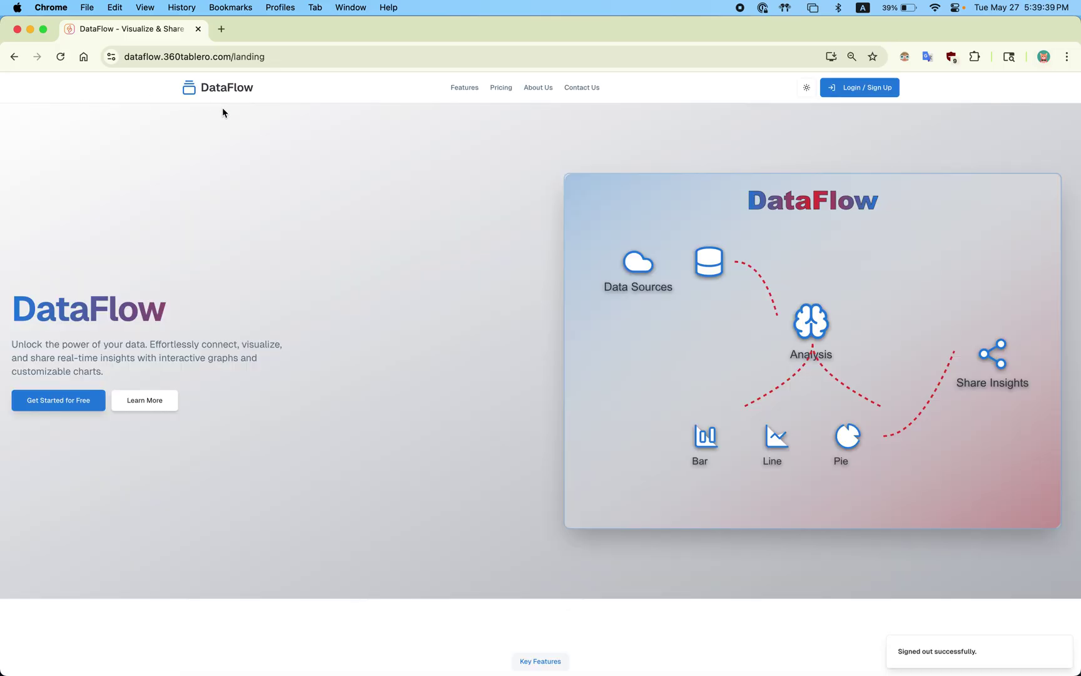
View the Contact Us page, highlight the support e-mail address on it, and return to the landing page
click(570, 86)
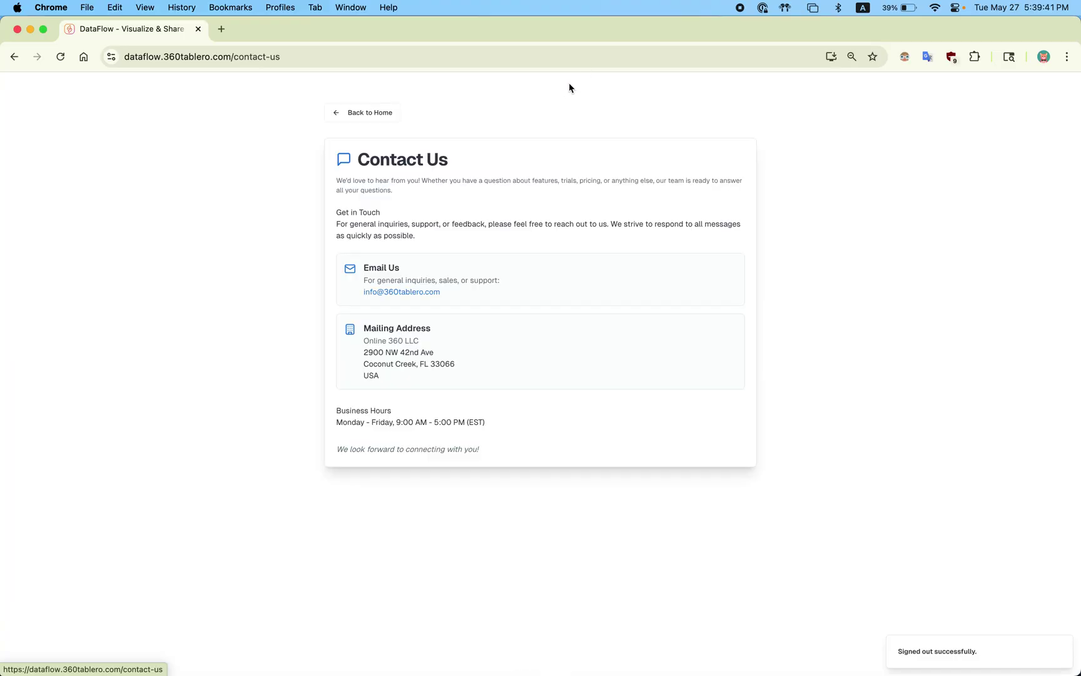
drag(474, 299, 346, 294)
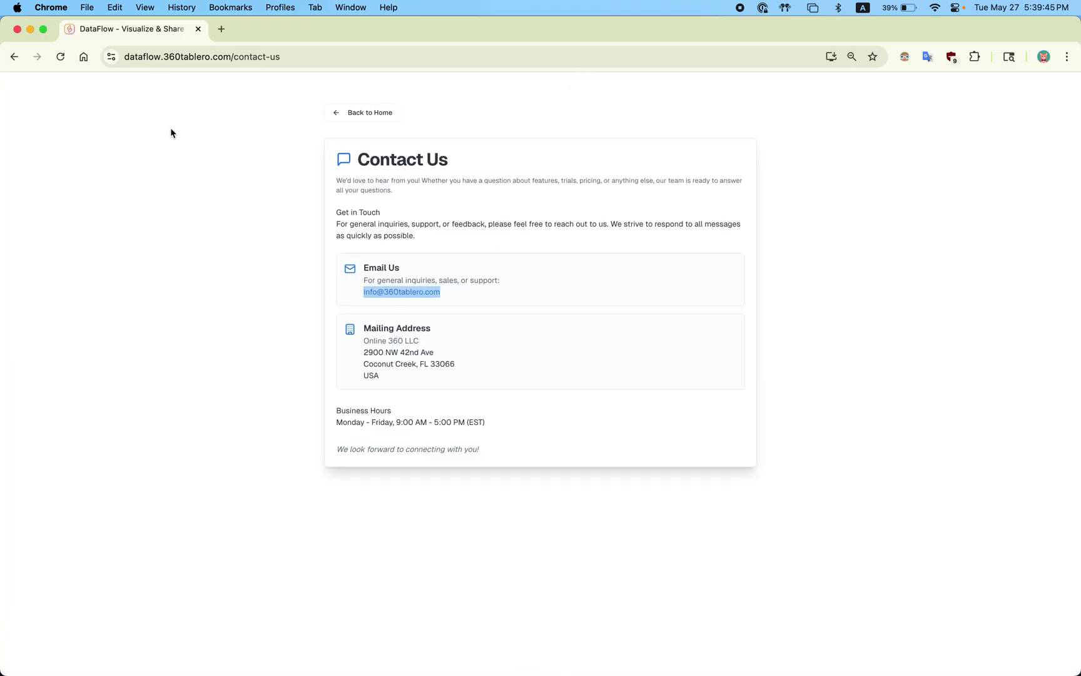
click(350, 113)
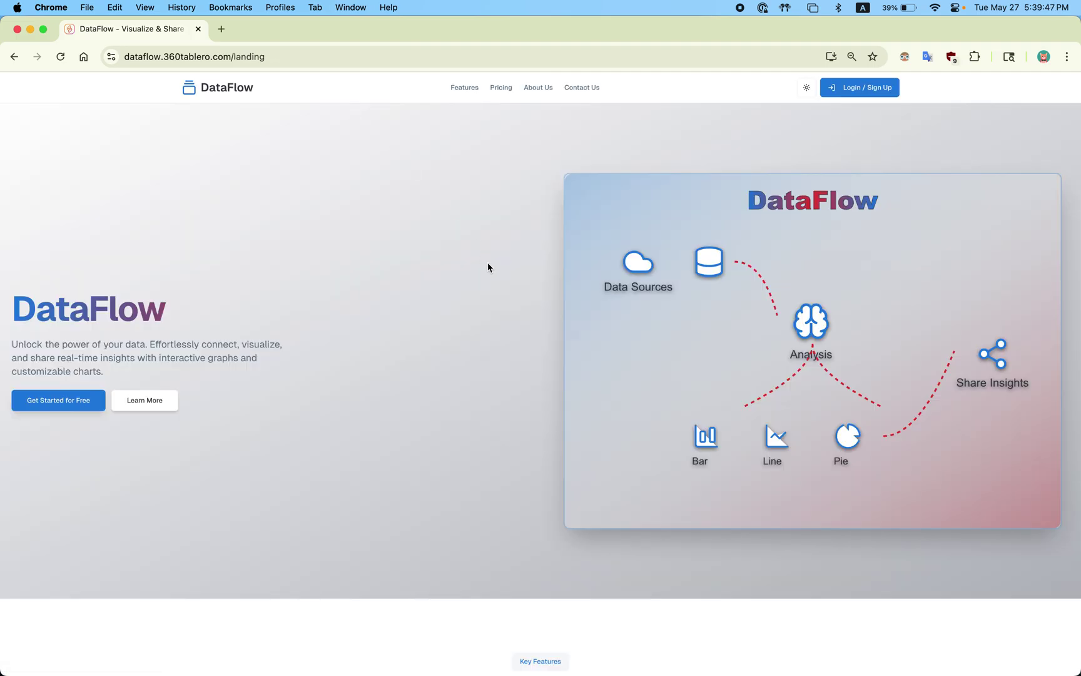
click(582, 87)
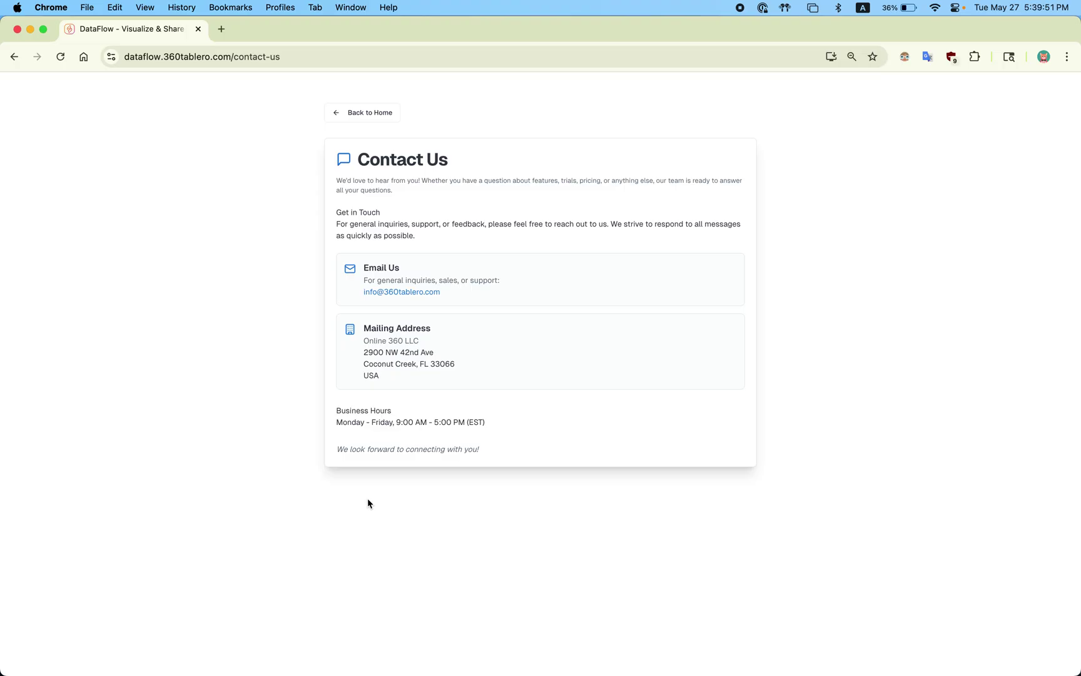
click(366, 119)
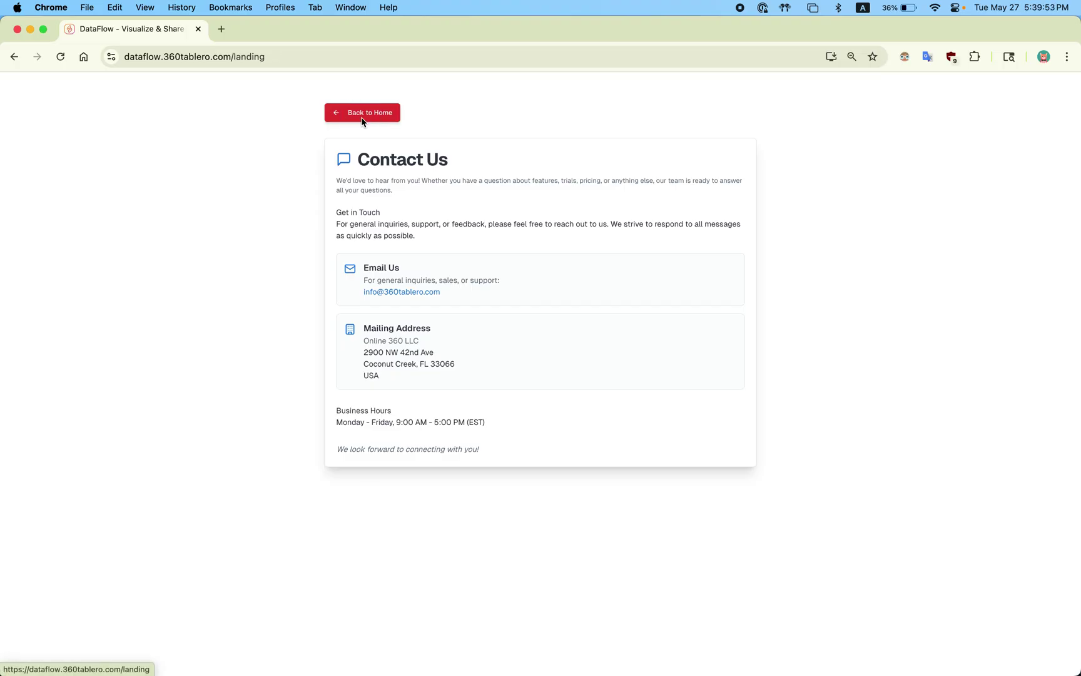
Read the About Us page and the Features page, and return to the landing page
click(536, 93)
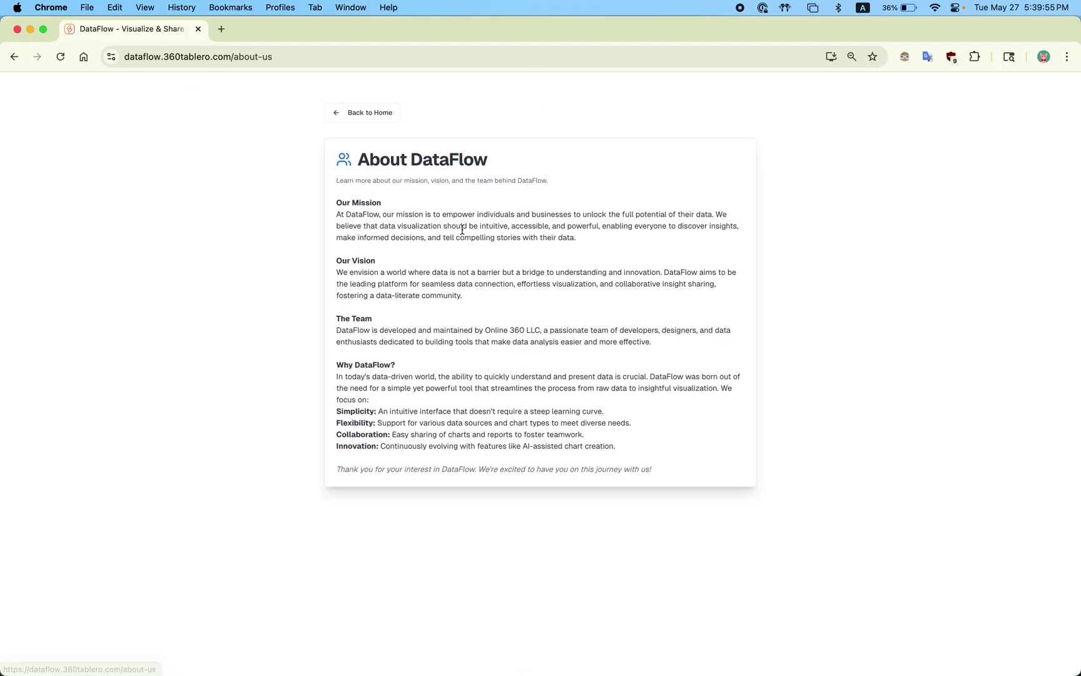
click(357, 113)
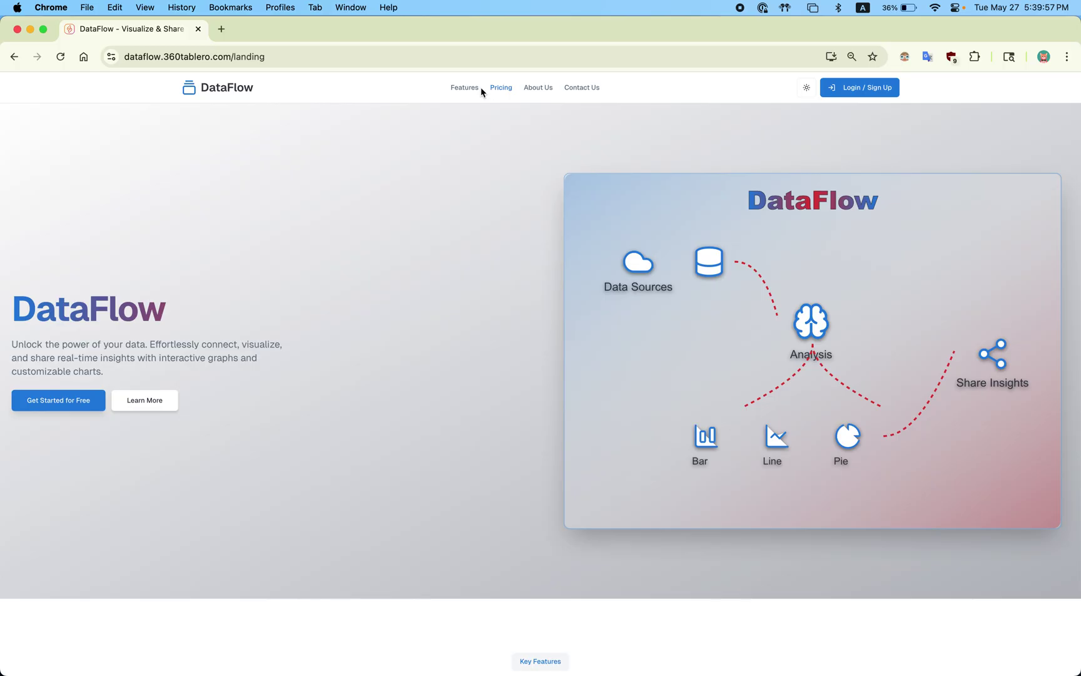
click(463, 89)
scroll(519, 444, down, 5)
scroll(519, 444, up, 10)
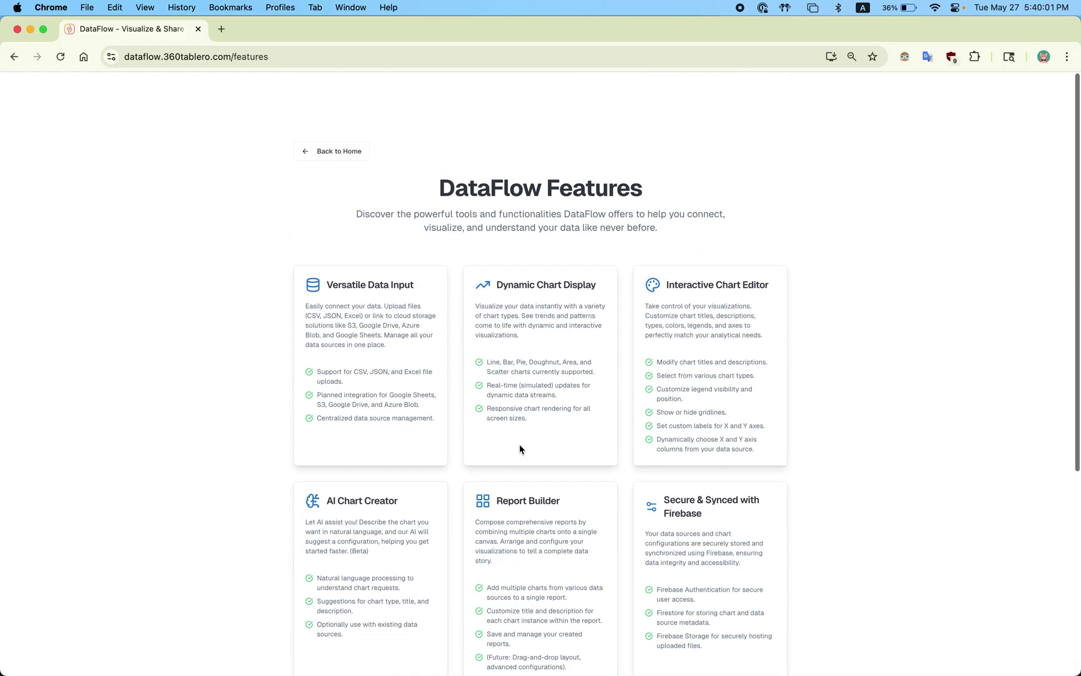
drag(494, 246, 556, 494)
click(331, 112)
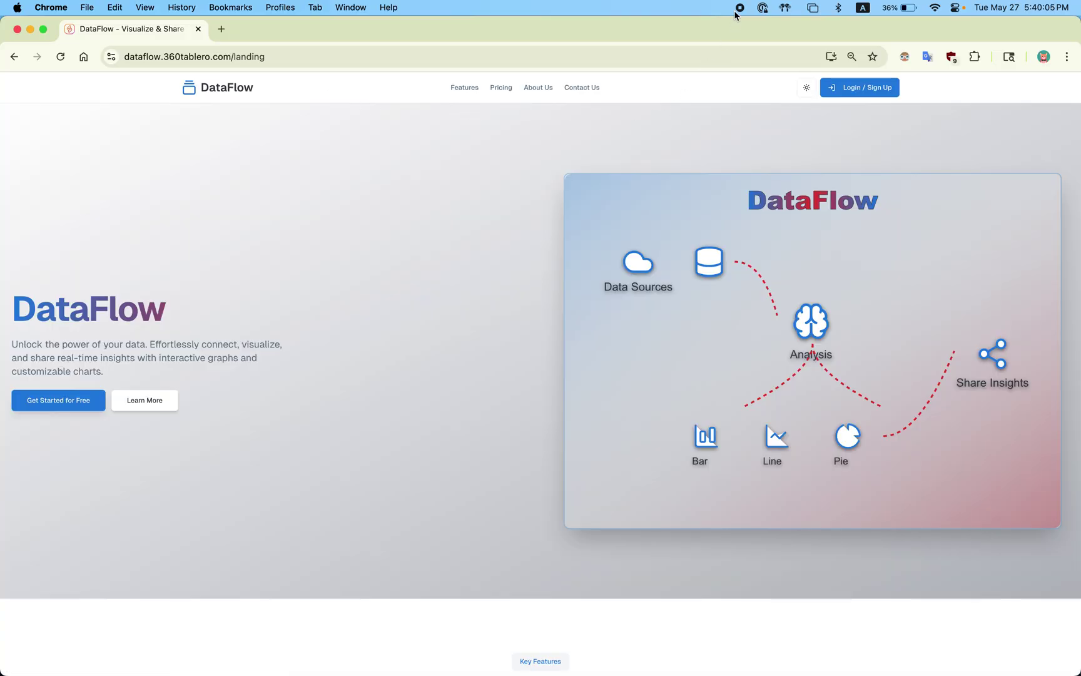